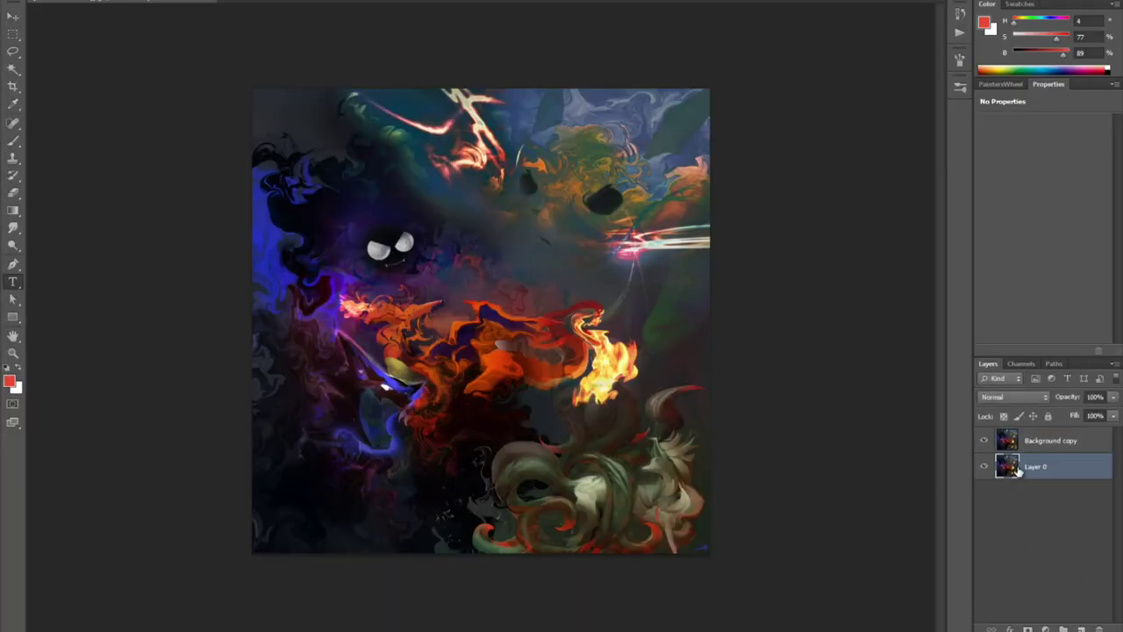
Add a new layer beneath Layer 0 and fill it with white
{"action": "left_click", "coordinate": [1081, 628], "text": "ctrl"}
{"action": "key", "text": "d"}
{"action": "key", "text": "x"}
{"action": "key", "text": "alt+BackSpace"}
Hide Background copy and warp Layer 0 into a cloak shape with flared shoulders, a narrow waist and a wide hem
{"action": "left_click", "coordinate": [1035, 467]}
{"action": "left_click", "coordinate": [984, 440]}
{"action": "key", "text": "ctrl+t"}
{"action": "right_click", "coordinate": [524, 315]}
{"action": "left_click", "coordinate": [559, 406]}
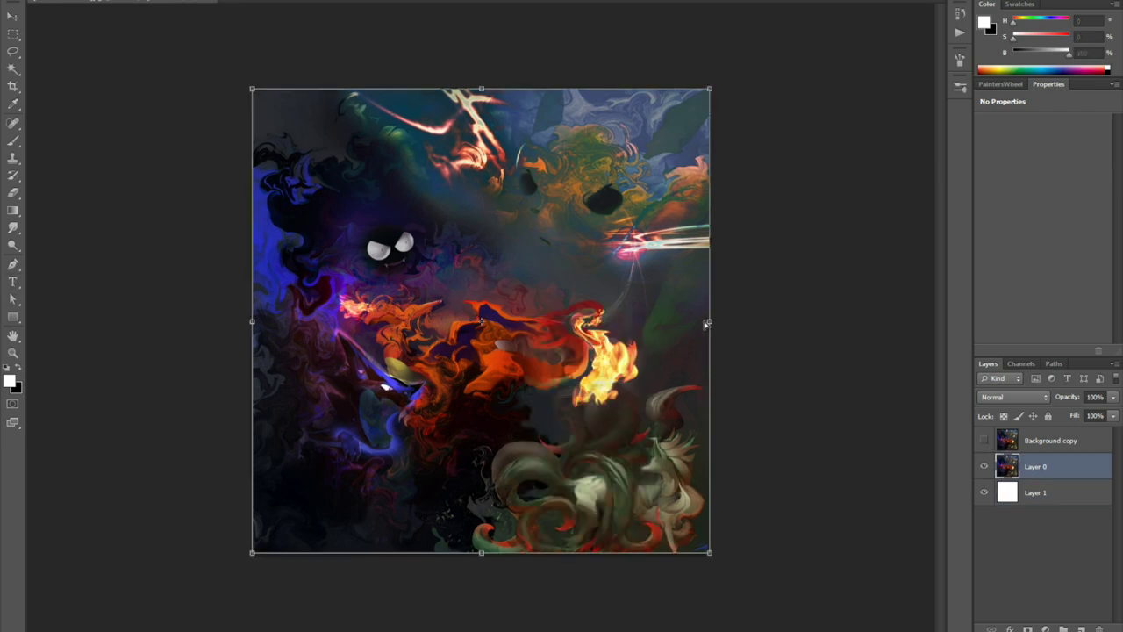
{"action": "left_click_drag", "start_coordinate": [710, 243], "coordinate": [539, 260]}
{"action": "left_click_drag", "start_coordinate": [253, 243], "coordinate": [414, 284]}
{"action": "left_click_drag", "start_coordinate": [253, 89], "coordinate": [259, 233]}
{"action": "left_click_drag", "start_coordinate": [709, 89], "coordinate": [662, 220]}
{"action": "left_click_drag", "start_coordinate": [538, 260], "coordinate": [461, 260]}
{"action": "left_click_drag", "start_coordinate": [557, 553], "coordinate": [536, 429]}
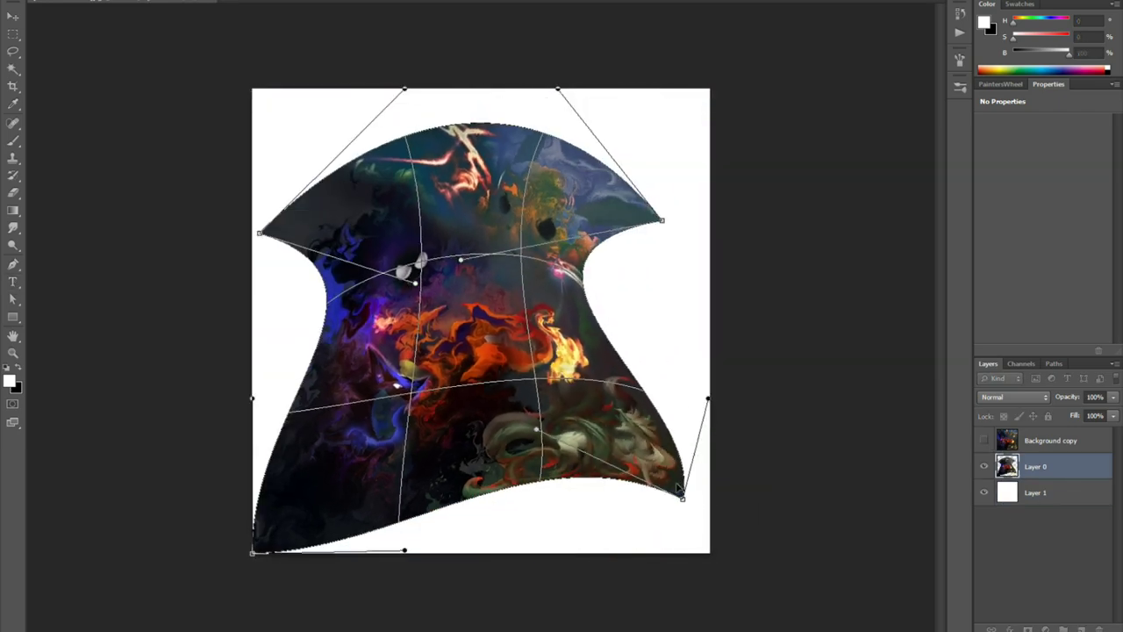
{"action": "left_click_drag", "start_coordinate": [253, 552], "coordinate": [274, 544]}
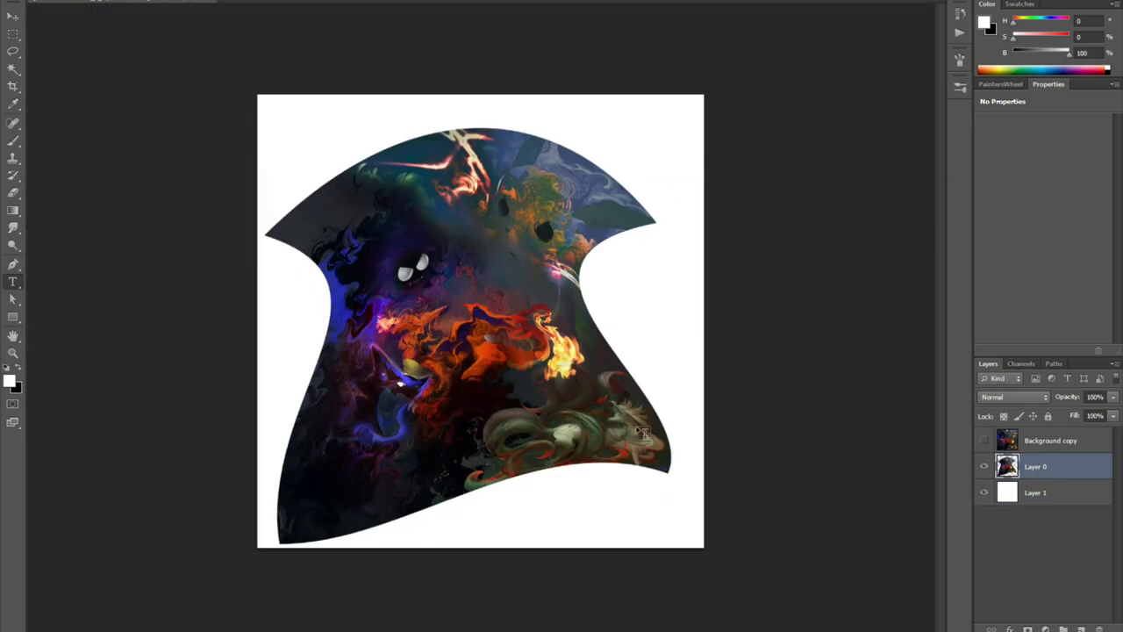
{"action": "key", "text": "ctrl+shift+s"}
Show Background copy, clip it to Layer 0 and change its blend mode to Pin Light
{"action": "left_click", "coordinate": [1027, 453], "text": "alt"}
{"action": "left_click", "coordinate": [983, 441]}
{"action": "left_click", "coordinate": [1061, 441]}
{"action": "key", "text": "ctrl+t"}
{"action": "left_click", "coordinate": [1013, 397]}
{"action": "left_click", "coordinate": [994, 104]}
{"action": "scroll", "coordinate": [1013, 400], "scroll_direction": "down", "scroll_amount": 14}
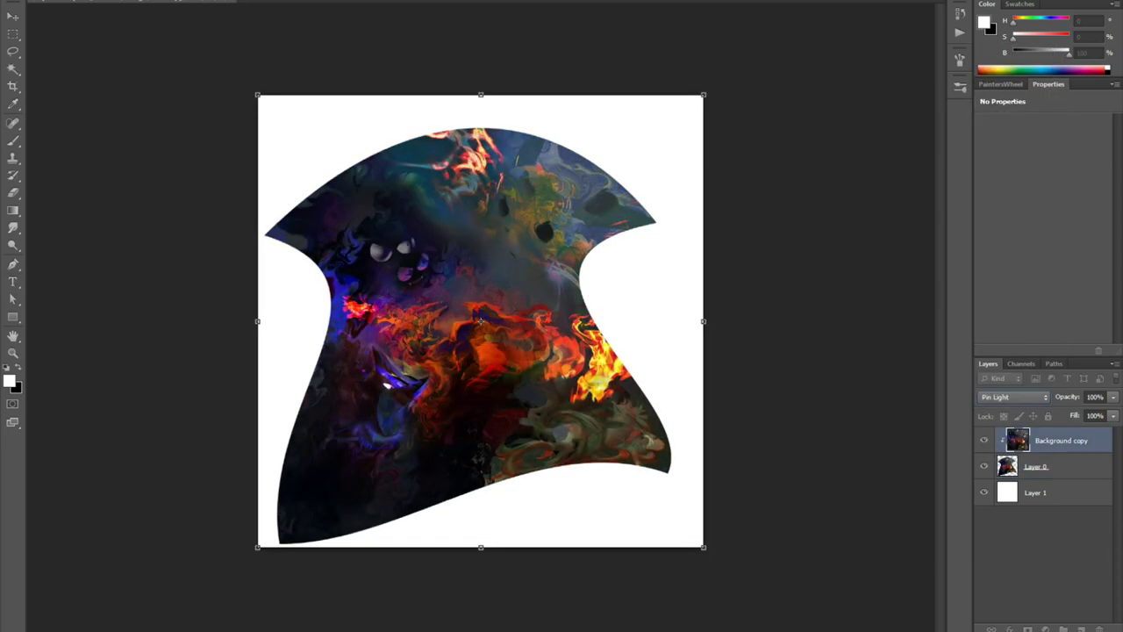
Rotate the clipped Background copy about half a turn and merge it into Layer 0
{"action": "left_click_drag", "start_coordinate": [544, 61], "coordinate": [474, 584]}
{"action": "left_click_drag", "start_coordinate": [611, 460], "coordinate": [594, 466]}
{"action": "key", "text": "Return"}
{"action": "key", "text": "ctrl+e"}
Try a Curves adjustment over the artwork with a handwritten "LoL!" beside it, and delete the adjustment
{"action": "left_click", "coordinate": [1044, 628]}
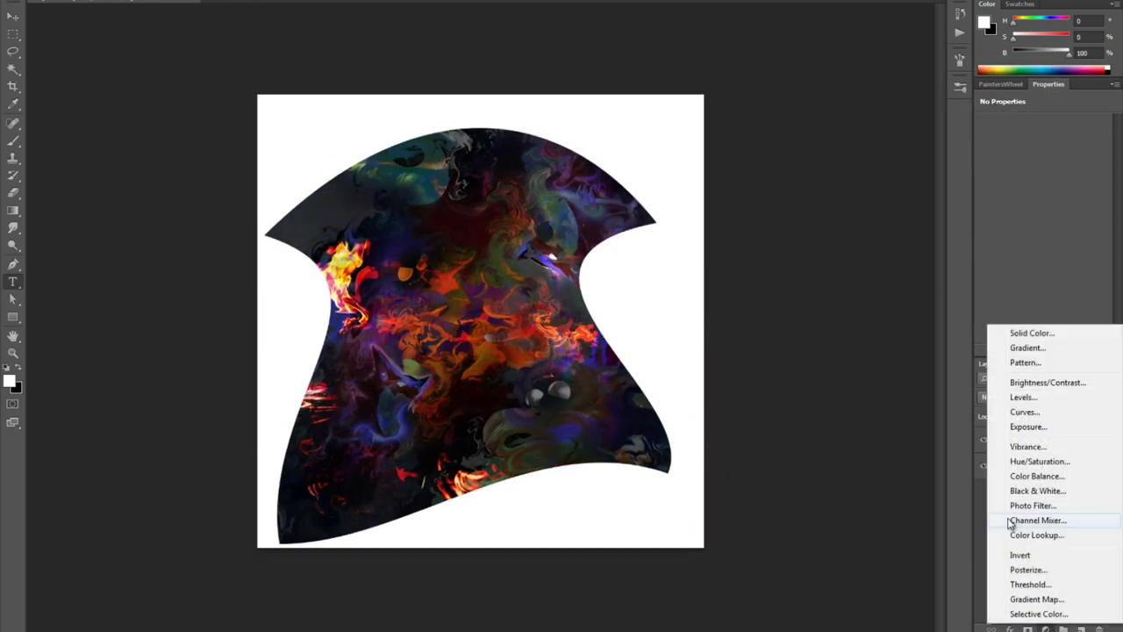
{"action": "left_click", "coordinate": [1028, 412]}
{"action": "key", "text": "b"}
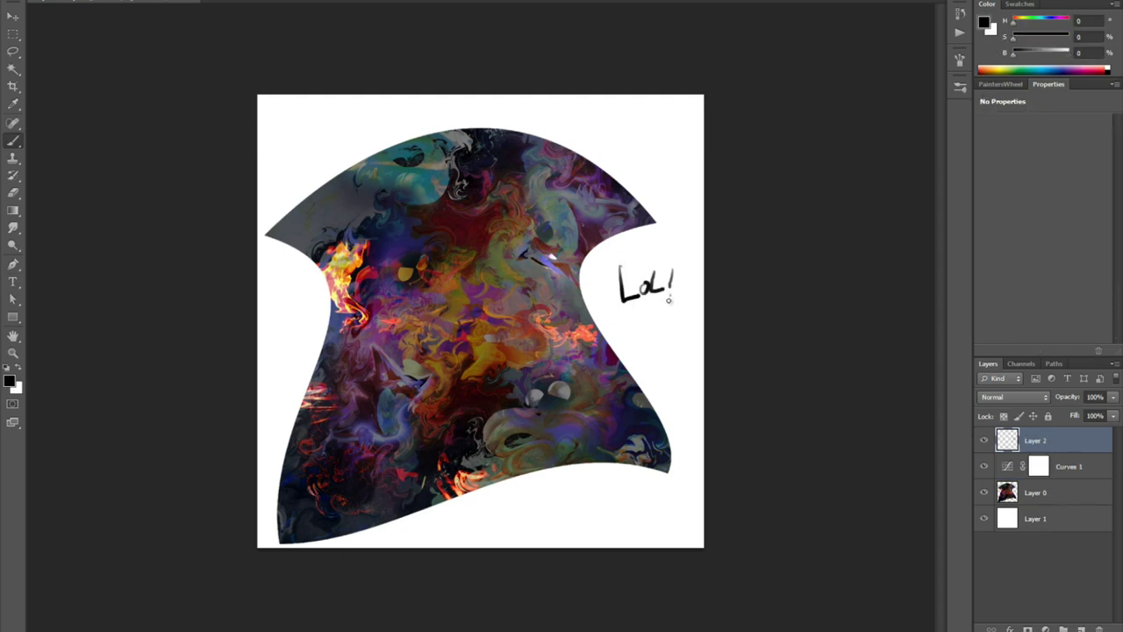
{"action": "left_click", "coordinate": [671, 298]}
{"action": "key", "text": "x"}
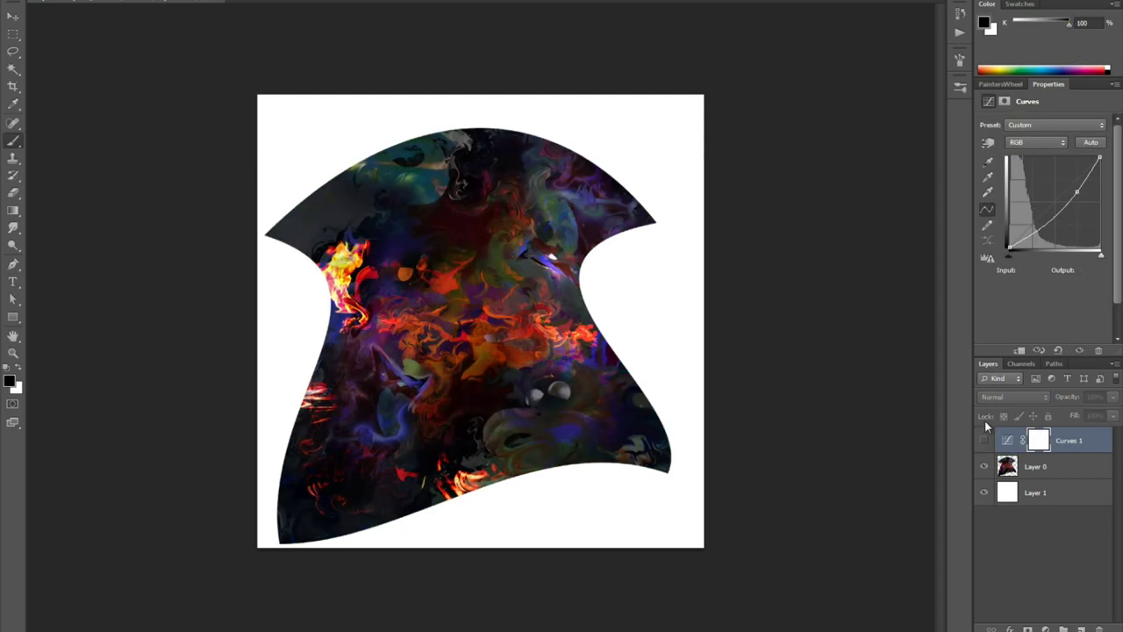
{"action": "left_click_drag", "start_coordinate": [1066, 440], "coordinate": [1089, 602]}
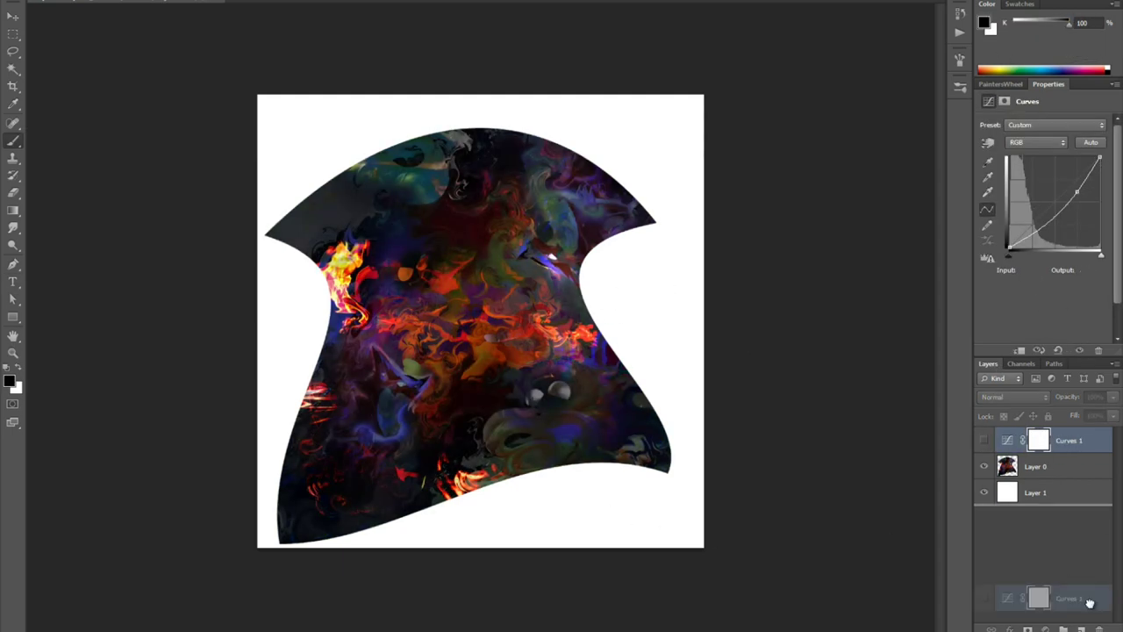
{"action": "left_click_drag", "start_coordinate": [1089, 603], "coordinate": [1097, 629]}
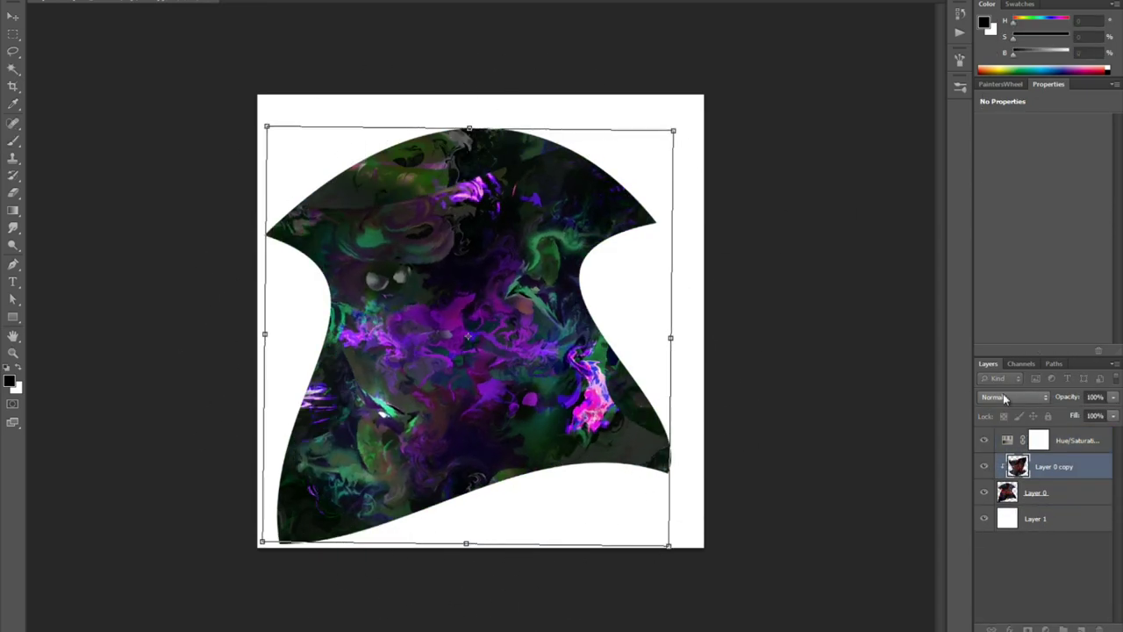
Change the clipped Layer 0 copy's blend mode, trying Color Burn and the modes that follow it
{"action": "left_click", "coordinate": [1014, 397]}
{"action": "left_click", "coordinate": [1022, 409]}
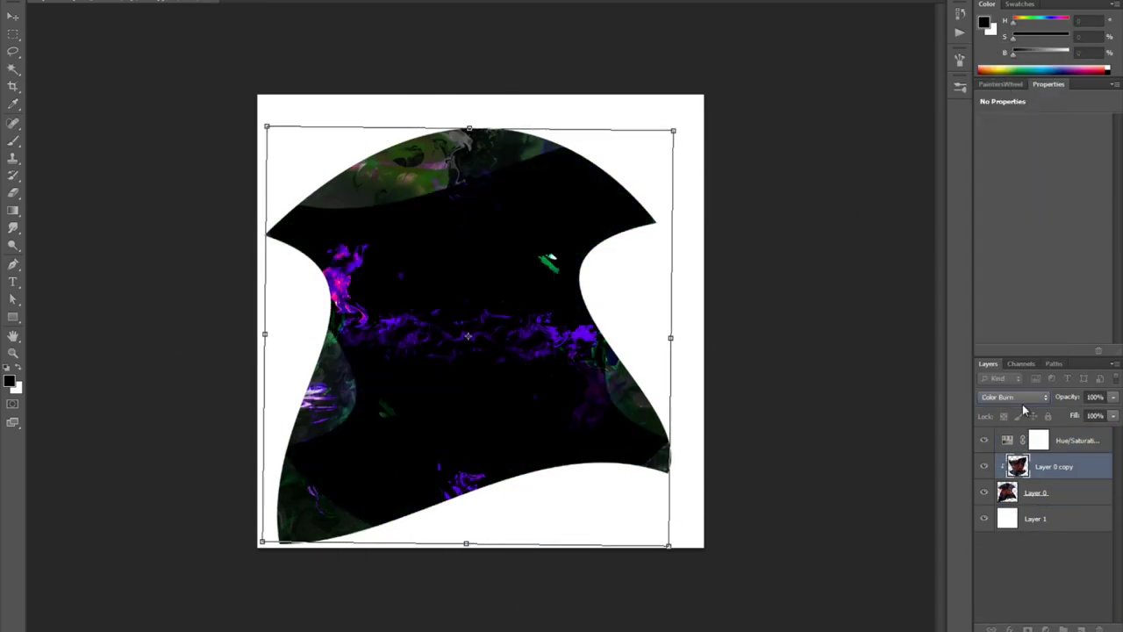
{"action": "key", "text": "Down"}
{"action": "key", "text": "Down"}
{"action": "key", "text": "Down"}
{"action": "key", "text": "Down"}
{"action": "key", "text": "Down"}
Reposition and rotate the clipped Layer 0 copy over the cloak shape and merge it into Layer 0
{"action": "left_click_drag", "start_coordinate": [729, 395], "coordinate": [732, 361]}
{"action": "mouse_move", "coordinate": [582, 363]}
{"action": "left_mouse_down"}
{"action": "mouse_move", "coordinate": [594, 400]}
{"action": "mouse_move", "coordinate": [603, 335]}
{"action": "left_mouse_up"}
{"action": "left_click_drag", "start_coordinate": [690, 286], "coordinate": [815, 274]}
{"action": "left_click_drag", "start_coordinate": [825, 294], "coordinate": [792, 453]}
{"action": "mouse_move", "coordinate": [728, 517]}
{"action": "left_mouse_down"}
{"action": "mouse_move", "coordinate": [638, 386]}
{"action": "mouse_move", "coordinate": [656, 390]}
{"action": "left_mouse_up"}
{"action": "key", "text": "Return"}
{"action": "key", "text": "ctrl+e"}
Mask the Hue/Saturation adjustment out of the cloak's upper area with a large black brush and merge it into Layer 0
{"action": "left_click", "coordinate": [1039, 440]}
{"action": "right_click", "coordinate": [464, 232]}
{"action": "left_click_drag", "start_coordinate": [609, 335], "coordinate": [608, 392]}
{"action": "left_click", "coordinate": [741, 327]}
{"action": "key", "text": "bracketright"}
{"action": "key", "text": "bracketright"}
{"action": "key", "text": "bracketright"}
{"action": "key", "text": "bracketright"}
{"action": "key", "text": "bracketright"}
{"action": "key", "text": "bracketright"}
{"action": "left_click_drag", "start_coordinate": [593, 203], "coordinate": [392, 280]}
{"action": "left_click", "coordinate": [984, 442]}
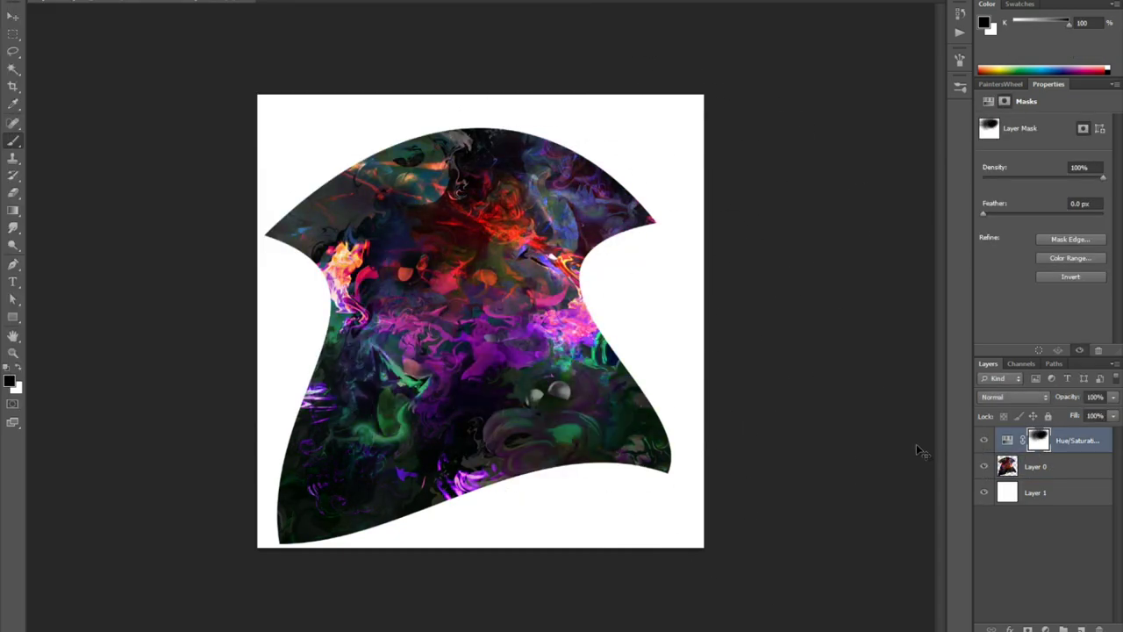
{"action": "key", "text": "ctrl+e"}
Duplicate Layer 0, hide the original and scale the copy down in the upper half of the canvas
{"action": "key", "text": "ctrl+j"}
{"action": "left_click", "coordinate": [984, 466]}
{"action": "key", "text": "ctrl+t"}
{"action": "left_click_drag", "start_coordinate": [264, 128], "coordinate": [356, 217]}
{"action": "left_click_drag", "start_coordinate": [371, 221], "coordinate": [316, 188]}
{"action": "key", "text": "Return"}
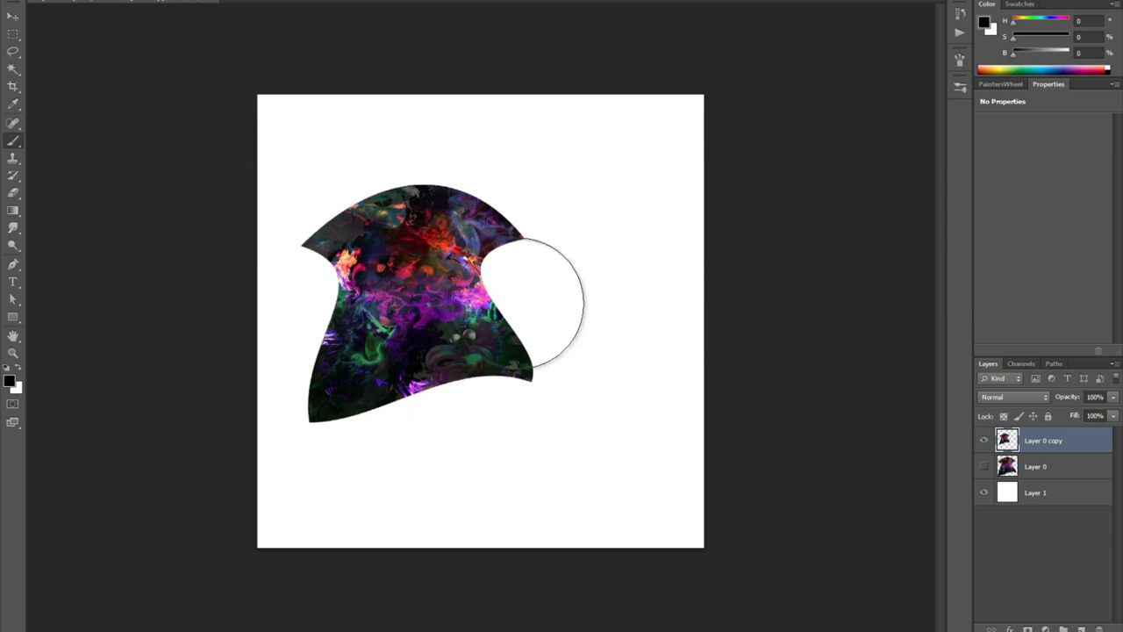
Undo the last four edits
{"action": "key", "text": "ctrl+alt+z"}
{"action": "key", "text": "ctrl+alt+z"}
{"action": "key", "text": "ctrl+alt+z"}
{"action": "key", "text": "ctrl+alt+z"}
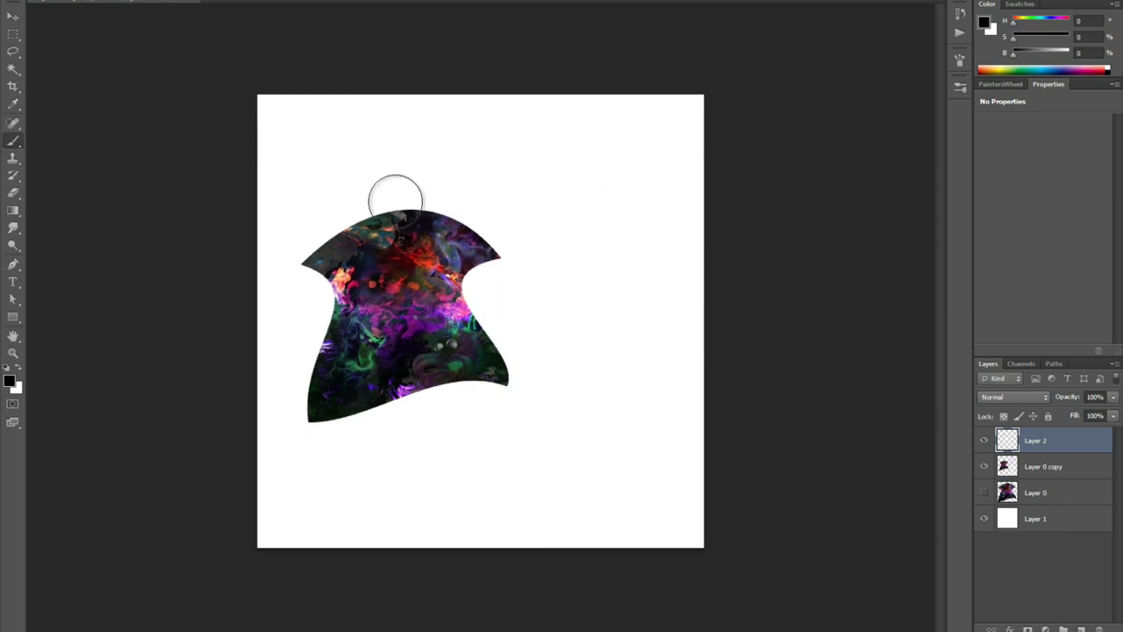
Paint a soft black head, shoulders and bent legs around the patterned garment on Layer 2
{"action": "mouse_move", "coordinate": [394, 188]}
{"action": "left_mouse_down"}
{"action": "mouse_move", "coordinate": [363, 251]}
{"action": "mouse_move", "coordinate": [383, 266]}
{"action": "left_mouse_up"}
{"action": "mouse_move", "coordinate": [346, 425]}
{"action": "left_mouse_down"}
{"action": "mouse_move", "coordinate": [465, 455]}
{"action": "mouse_move", "coordinate": [487, 496]}
{"action": "left_mouse_up"}
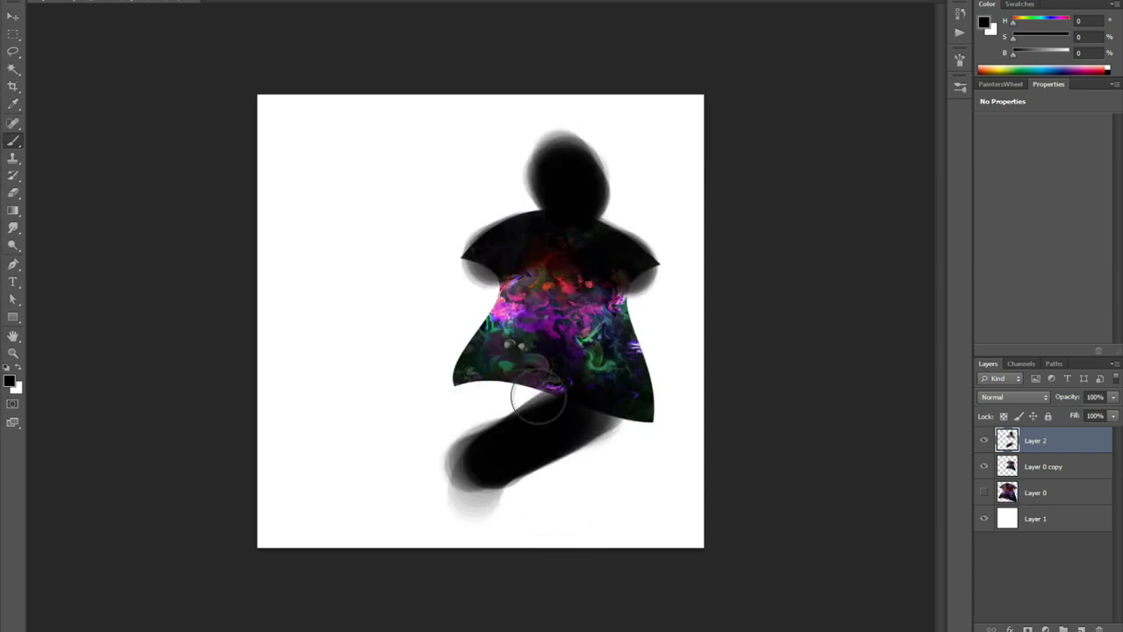
{"action": "mouse_move", "coordinate": [671, 483]}
{"action": "left_mouse_down"}
{"action": "mouse_move", "coordinate": [523, 386]}
{"action": "mouse_move", "coordinate": [571, 446]}
{"action": "mouse_move", "coordinate": [459, 477]}
{"action": "mouse_move", "coordinate": [491, 394]}
{"action": "mouse_move", "coordinate": [389, 371]}
{"action": "mouse_move", "coordinate": [426, 562]}
{"action": "mouse_move", "coordinate": [429, 324]}
{"action": "mouse_move", "coordinate": [475, 350]}
{"action": "mouse_move", "coordinate": [423, 341]}
{"action": "mouse_move", "coordinate": [417, 320]}
{"action": "mouse_move", "coordinate": [459, 504]}
{"action": "left_mouse_up"}
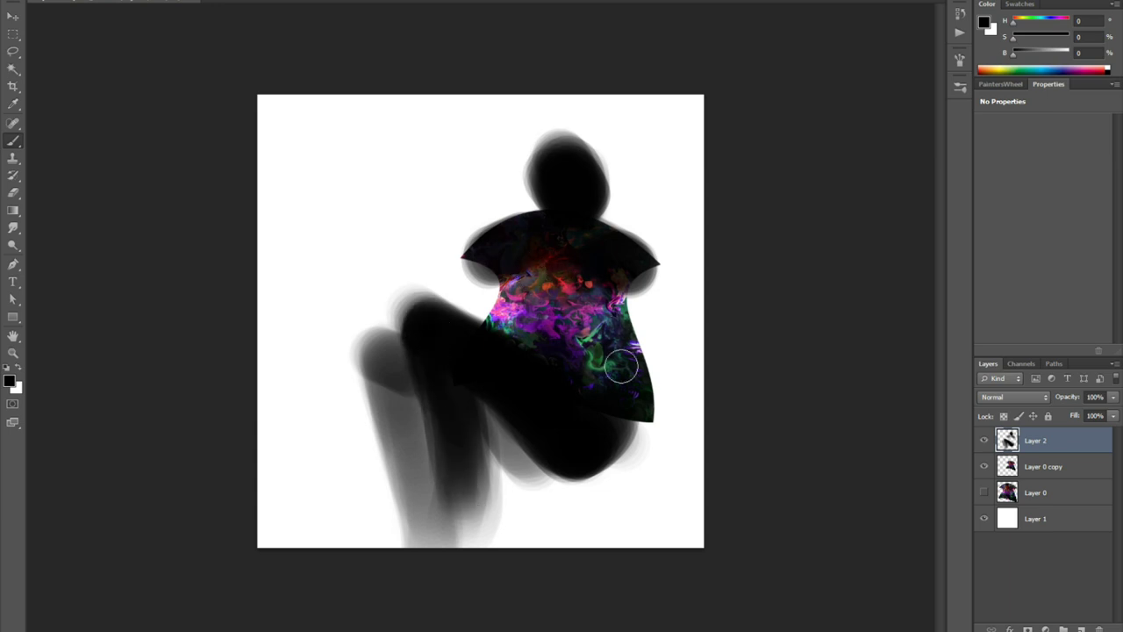
Rough in the figure's shoulders and arms in soft black, mirroring the canvas horizontally to judge the pose
{"action": "mouse_move", "coordinate": [665, 242]}
{"action": "left_mouse_down"}
{"action": "mouse_move", "coordinate": [644, 275]}
{"action": "mouse_move", "coordinate": [714, 421]}
{"action": "left_mouse_up"}
{"action": "key", "text": "ctrl+shift+h"}
{"action": "key", "text": "ctrl+shift+h"}
{"action": "key", "text": "ctrl+shift+h"}
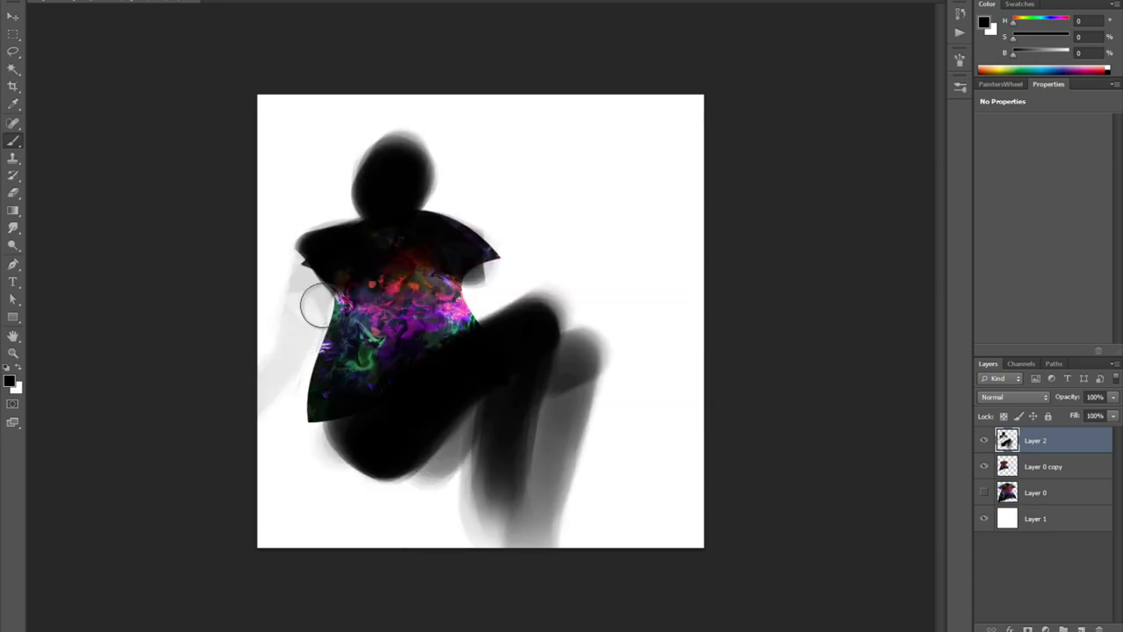
{"action": "mouse_move", "coordinate": [326, 205]}
{"action": "left_mouse_down"}
{"action": "mouse_move", "coordinate": [334, 246]}
{"action": "mouse_move", "coordinate": [420, 225]}
{"action": "mouse_move", "coordinate": [324, 233]}
{"action": "mouse_move", "coordinate": [471, 261]}
{"action": "mouse_move", "coordinate": [326, 282]}
{"action": "mouse_move", "coordinate": [352, 313]}
{"action": "mouse_move", "coordinate": [402, 338]}
{"action": "mouse_move", "coordinate": [478, 298]}
{"action": "mouse_move", "coordinate": [463, 297]}
{"action": "mouse_move", "coordinate": [459, 343]}
{"action": "left_mouse_up"}
Try Multiply as the blend mode of Layer 0 copy and set it back to Normal
{"action": "mouse_move", "coordinate": [1035, 467]}
{"action": "left_mouse_down"}
{"action": "mouse_move", "coordinate": [1035, 435]}
{"action": "mouse_move", "coordinate": [1035, 477]}
{"action": "left_mouse_up"}
{"action": "left_click", "coordinate": [1013, 398]}
{"action": "left_click", "coordinate": [1009, 93]}
{"action": "left_click", "coordinate": [1013, 397]}
{"action": "left_click", "coordinate": [1009, 52]}
Lower Layer 2's opacity to 86% and hide Layer 0 copy
{"action": "left_click", "coordinate": [1044, 440]}
{"action": "left_click_drag", "start_coordinate": [1112, 396], "coordinate": [1085, 420]}
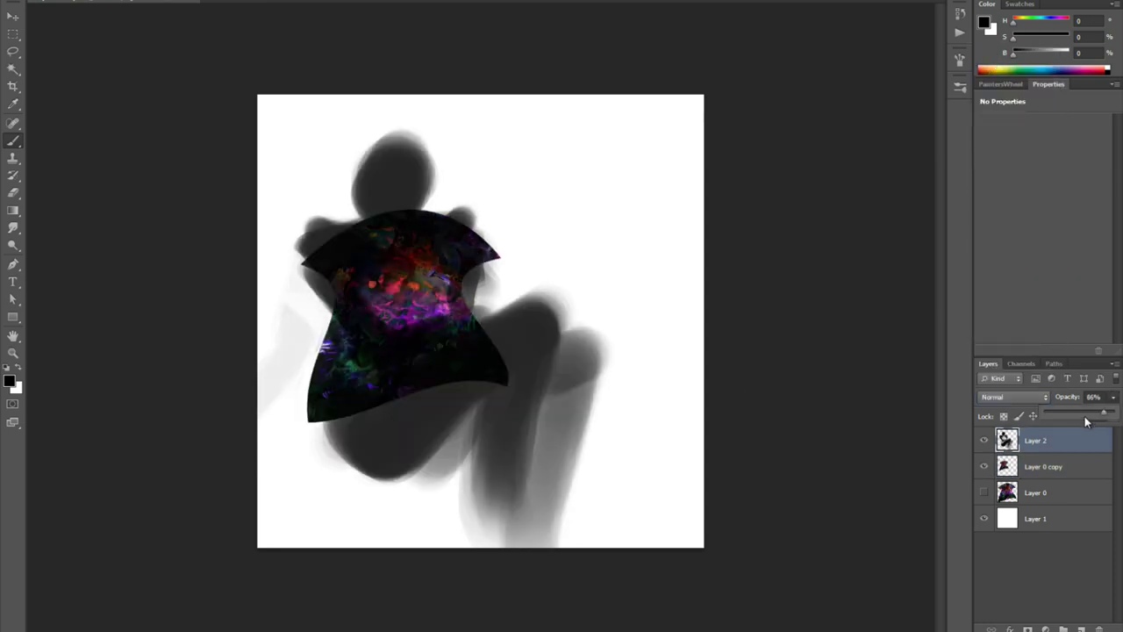
{"action": "left_click", "coordinate": [983, 466]}
Paint the torso, chest and folded arms of the seated figure in dark translucent strokes on Layer 2
{"action": "mouse_move", "coordinate": [387, 268]}
{"action": "left_mouse_down"}
{"action": "mouse_move", "coordinate": [341, 421]}
{"action": "mouse_move", "coordinate": [369, 354]}
{"action": "mouse_move", "coordinate": [318, 441]}
{"action": "left_mouse_up"}
{"action": "mouse_move", "coordinate": [372, 290]}
{"action": "left_mouse_down"}
{"action": "mouse_move", "coordinate": [450, 395]}
{"action": "mouse_move", "coordinate": [400, 295]}
{"action": "mouse_move", "coordinate": [373, 273]}
{"action": "left_mouse_up"}
{"action": "mouse_move", "coordinate": [372, 221]}
{"action": "left_mouse_down"}
{"action": "mouse_move", "coordinate": [479, 261]}
{"action": "mouse_move", "coordinate": [458, 255]}
{"action": "left_mouse_up"}
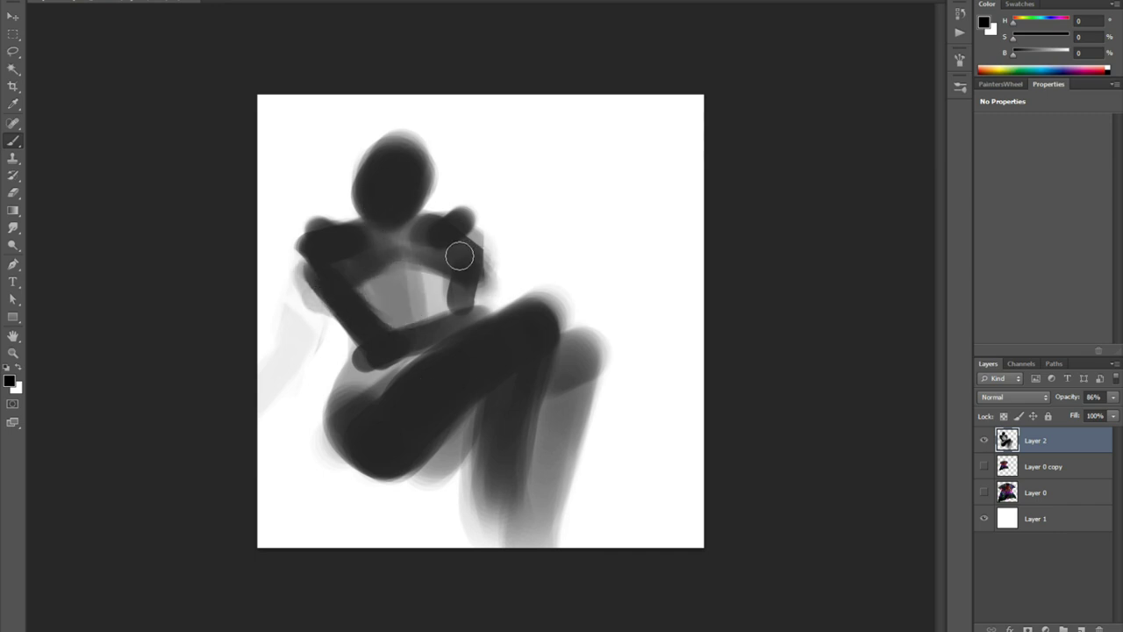
{"action": "left_click_drag", "start_coordinate": [400, 317], "coordinate": [406, 321]}
{"action": "key", "text": "ctrl+z"}
Add a new layer, mirror the canvas and paint a solid black patch on the belly above the folded forearm
{"action": "key", "text": "ctrl+alt+shift+n"}
{"action": "key", "text": "F2"}
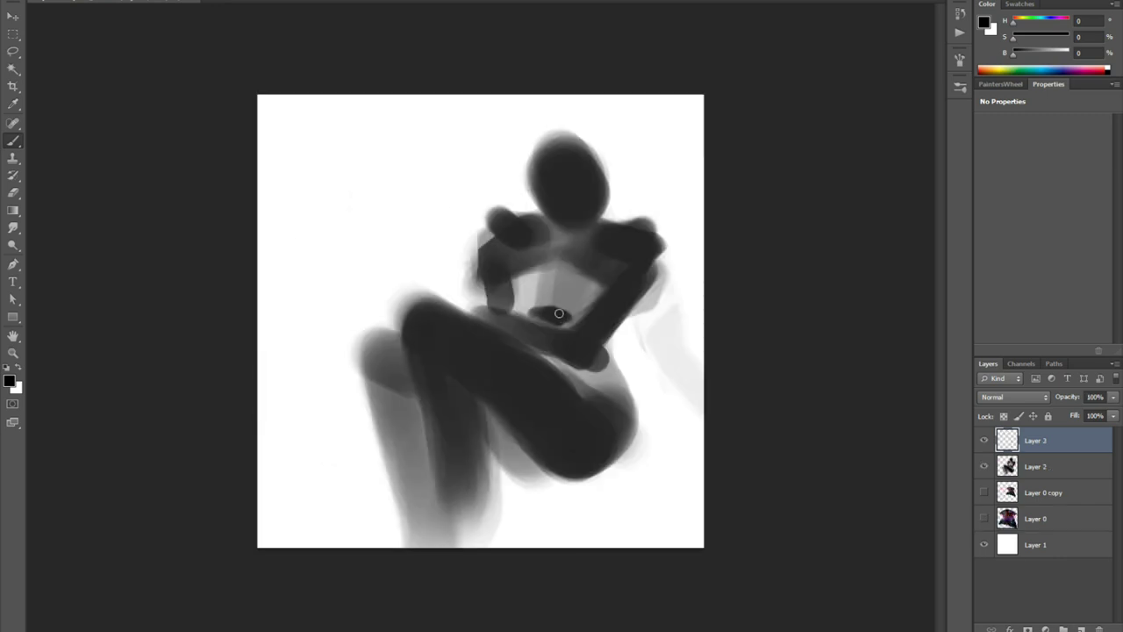
{"action": "mouse_move", "coordinate": [556, 316]}
{"action": "left_mouse_down"}
{"action": "mouse_move", "coordinate": [517, 310]}
{"action": "mouse_move", "coordinate": [559, 314]}
{"action": "mouse_move", "coordinate": [561, 324]}
{"action": "mouse_move", "coordinate": [537, 319]}
{"action": "mouse_move", "coordinate": [576, 321]}
{"action": "left_mouse_up"}
{"action": "scroll", "coordinate": [556, 340], "scroll_direction": "down", "scroll_amount": 3}
{"action": "scroll", "coordinate": [556, 340], "scroll_direction": "up", "scroll_amount": 4}
{"action": "mouse_move", "coordinate": [496, 327]}
{"action": "left_mouse_down"}
{"action": "mouse_move", "coordinate": [541, 354]}
{"action": "mouse_move", "coordinate": [423, 336]}
{"action": "left_mouse_up"}
{"action": "scroll", "coordinate": [544, 315], "scroll_direction": "down", "scroll_amount": 3}
{"action": "scroll", "coordinate": [544, 316], "scroll_direction": "up", "scroll_amount": 4}
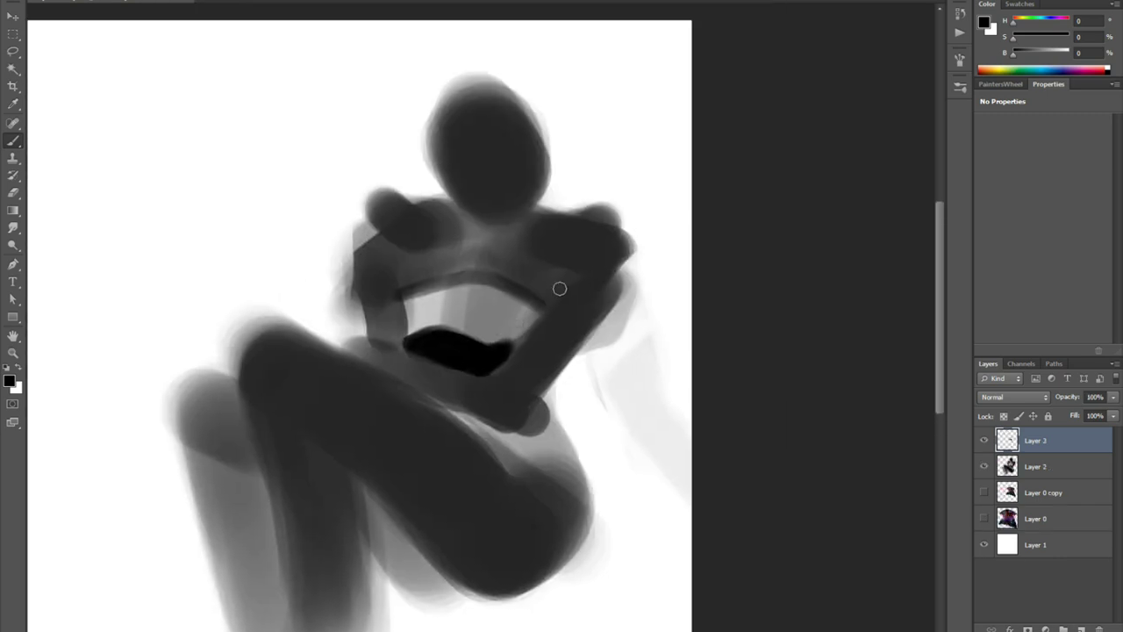
Reshape the top of the figure's shoulder into a pointed edge
{"action": "scroll", "coordinate": [560, 289], "scroll_direction": "down", "scroll_amount": 3}
{"action": "scroll", "coordinate": [544, 298], "scroll_direction": "up", "scroll_amount": 3}
{"action": "left_click_drag", "start_coordinate": [606, 188], "coordinate": [574, 209]}
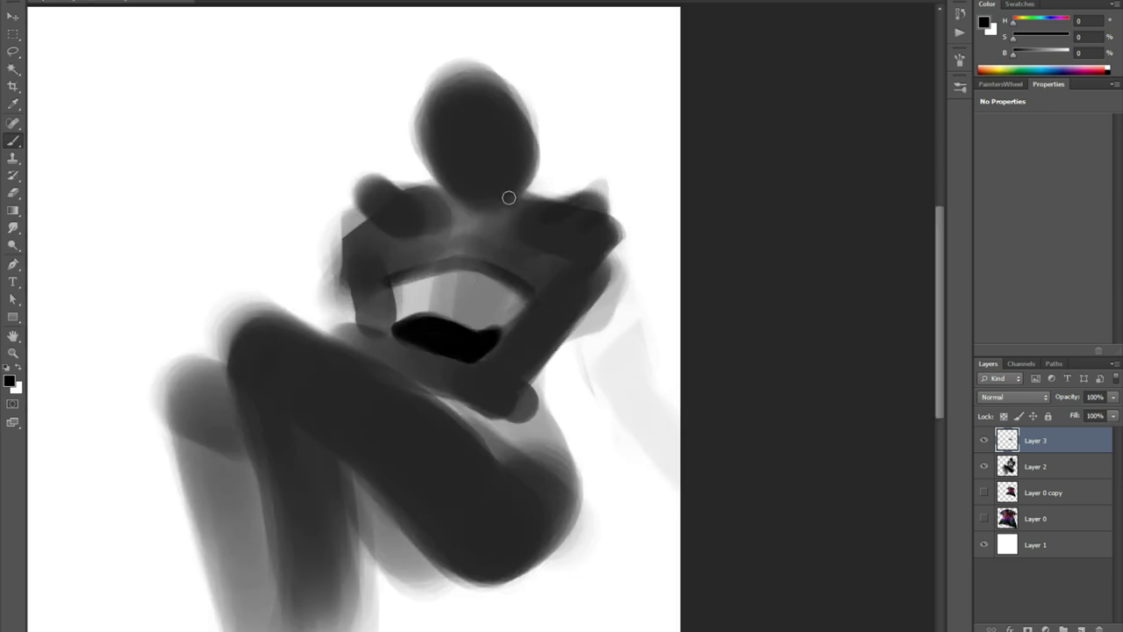
Show Layer 0 copy and move it to the top of the layer stack
{"action": "scroll", "coordinate": [491, 315], "scroll_direction": "down", "scroll_amount": 4}
{"action": "scroll", "coordinate": [491, 316], "scroll_direction": "up", "scroll_amount": 4}
{"action": "left_click", "coordinate": [983, 492]}
{"action": "left_click", "coordinate": [1043, 492]}
{"action": "left_click_drag", "start_coordinate": [1043, 492], "coordinate": [1040, 430]}
Try blend modes such as Darker Color and Color on Layer 0 copy, return it to Normal and hide it
{"action": "left_click", "coordinate": [1031, 397]}
{"action": "left_click", "coordinate": [1032, 396]}
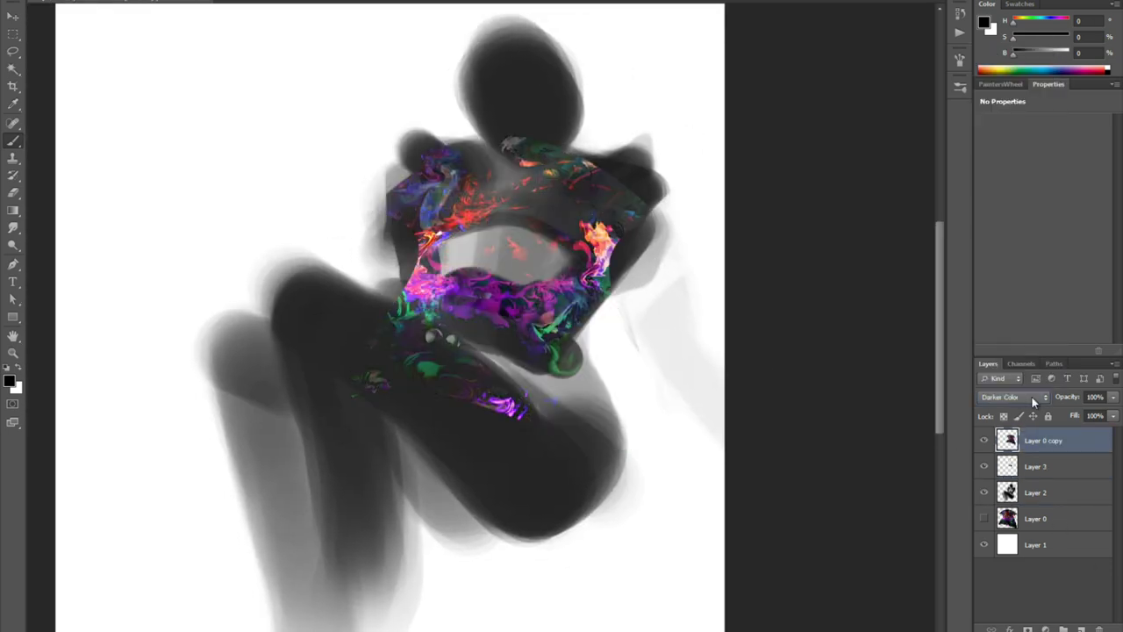
{"action": "scroll", "coordinate": [1032, 397], "scroll_direction": "up", "scroll_amount": 8}
{"action": "scroll", "coordinate": [1036, 405], "scroll_direction": "down", "scroll_amount": 20}
{"action": "left_click", "coordinate": [1032, 398]}
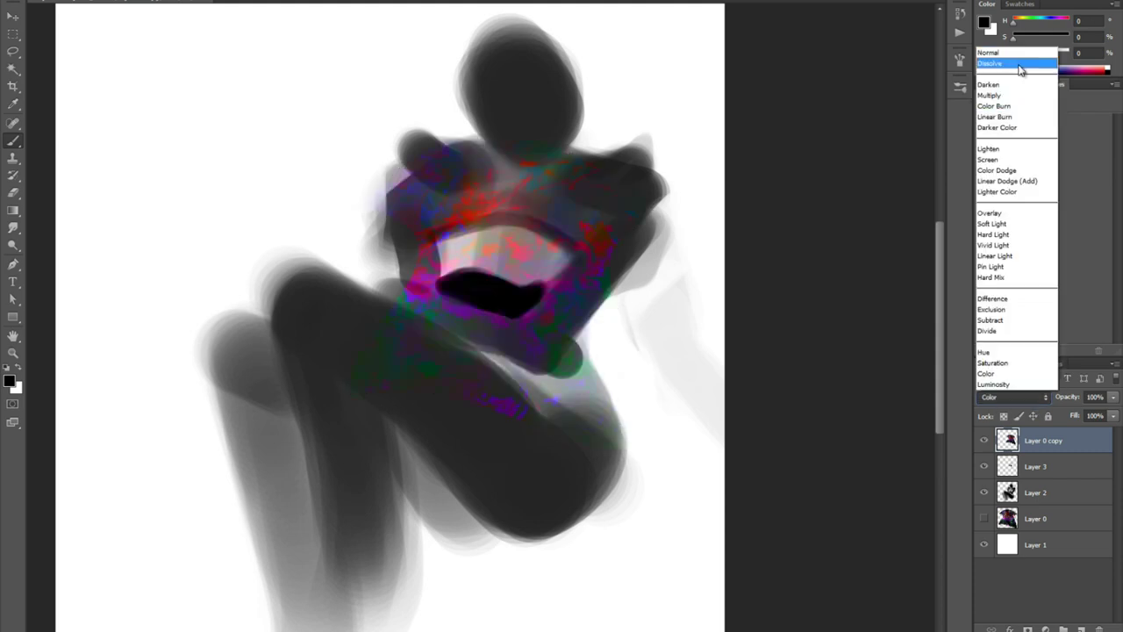
{"action": "left_click", "coordinate": [1017, 53]}
{"action": "left_click", "coordinate": [984, 441]}
{"action": "scroll", "coordinate": [490, 429], "scroll_direction": "down", "scroll_amount": 4}
{"action": "scroll", "coordinate": [559, 403], "scroll_direction": "up", "scroll_amount": 4}
Add a new layer below Layer 0 copy and paint a dark jacket over the chest, upper arm and pointed shoulder
{"action": "key", "text": "ctrl+shift+alt+n"}
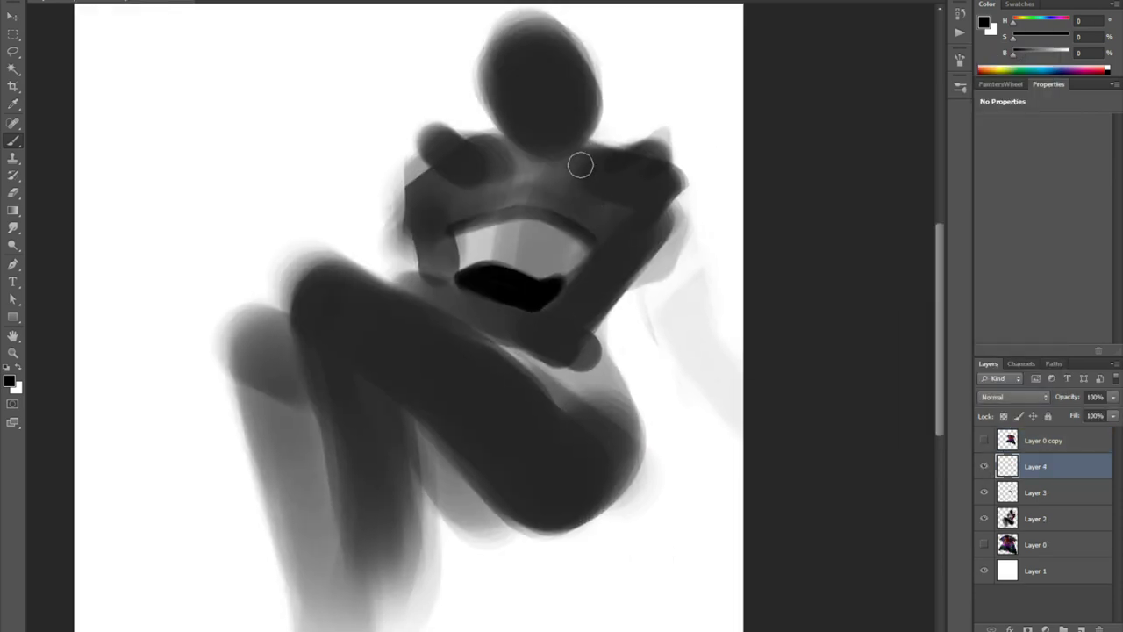
{"action": "mouse_move", "coordinate": [582, 163]}
{"action": "left_mouse_down"}
{"action": "mouse_move", "coordinate": [541, 282]}
{"action": "mouse_move", "coordinate": [529, 271]}
{"action": "mouse_move", "coordinate": [568, 260]}
{"action": "mouse_move", "coordinate": [553, 192]}
{"action": "mouse_move", "coordinate": [666, 178]}
{"action": "left_mouse_up"}
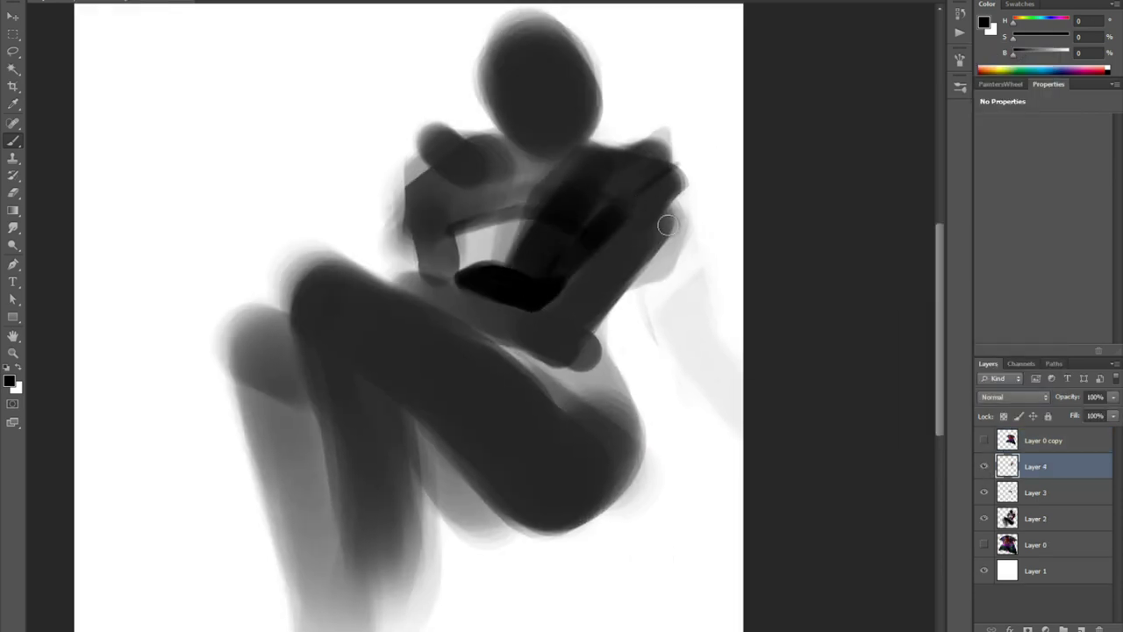
{"action": "mouse_move", "coordinate": [667, 225]}
{"action": "left_mouse_down"}
{"action": "mouse_move", "coordinate": [642, 236]}
{"action": "mouse_move", "coordinate": [683, 270]}
{"action": "mouse_move", "coordinate": [607, 146]}
{"action": "mouse_move", "coordinate": [668, 155]}
{"action": "left_mouse_up"}
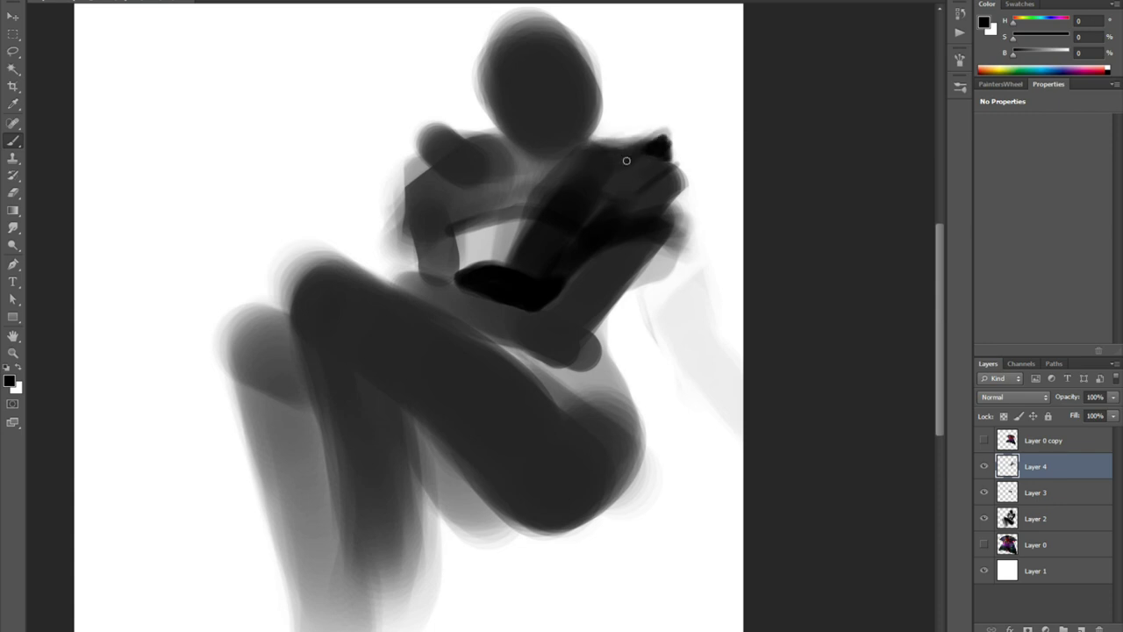
{"action": "scroll", "coordinate": [693, 350], "scroll_direction": "down", "scroll_amount": 1}
{"action": "scroll", "coordinate": [664, 114], "scroll_direction": "up", "scroll_amount": 3}
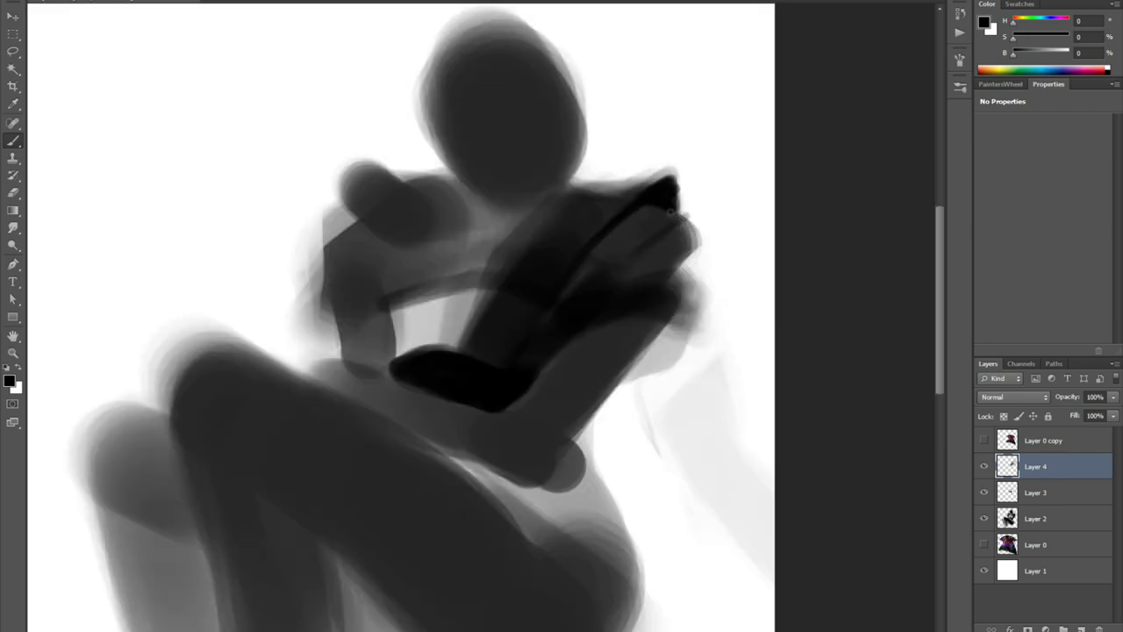
Try a dark stroke down the outer edge of the jacket's sleeve
{"action": "left_click_drag", "start_coordinate": [689, 219], "coordinate": [706, 288]}
{"action": "scroll", "coordinate": [562, 197], "scroll_direction": "down", "scroll_amount": 2}
{"action": "key", "text": "ctrl+z"}
Mirror the canvas and paint black folds along the outer edge and hem of the jacket sleeve
{"action": "key", "text": "ctrl+shift+h"}
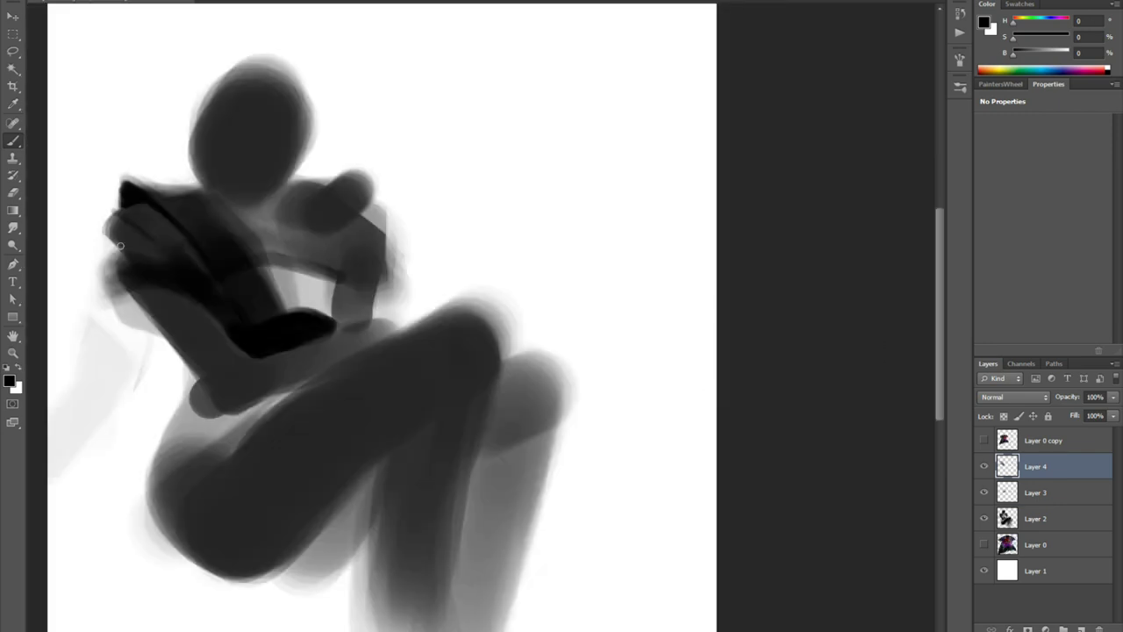
{"action": "left_click_drag", "start_coordinate": [109, 235], "coordinate": [128, 275]}
{"action": "left_click_drag", "start_coordinate": [136, 314], "coordinate": [170, 307]}
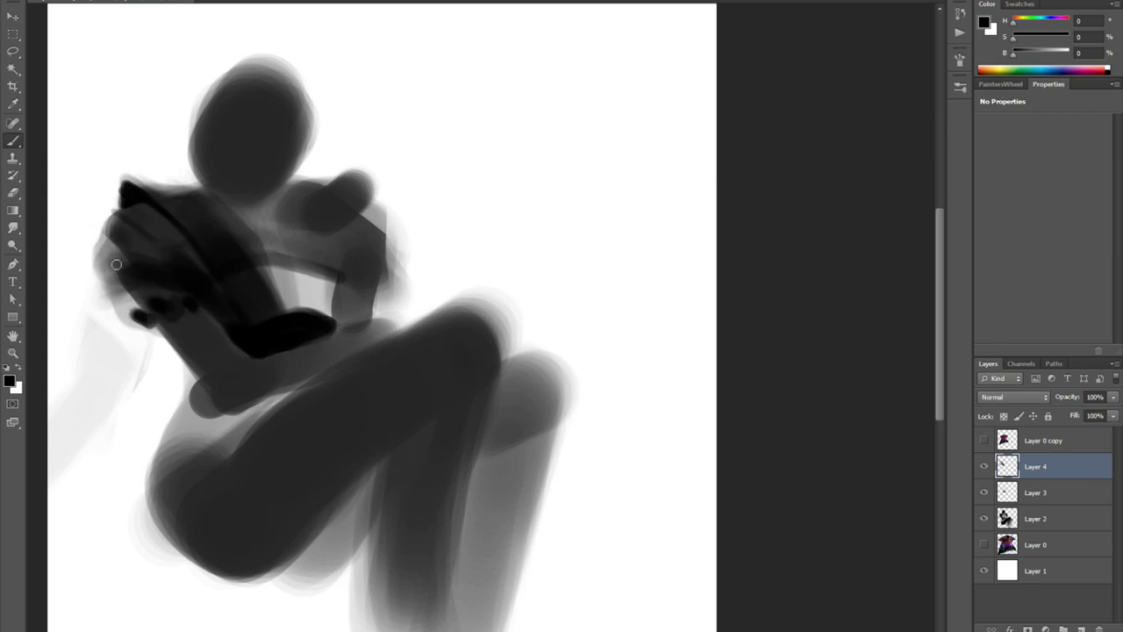
{"action": "left_click_drag", "start_coordinate": [113, 271], "coordinate": [140, 324]}
Paint light strokes over the jacket sleeve's folds with white
{"action": "key", "text": "x"}
{"action": "mouse_move", "coordinate": [118, 241]}
{"action": "left_mouse_down"}
{"action": "mouse_move", "coordinate": [127, 272]}
{"action": "mouse_move", "coordinate": [113, 241]}
{"action": "mouse_move", "coordinate": [135, 263]}
{"action": "left_mouse_up"}
{"action": "left_click_drag", "start_coordinate": [140, 286], "coordinate": [166, 291]}
{"action": "mouse_move", "coordinate": [136, 233]}
{"action": "left_mouse_down"}
{"action": "mouse_move", "coordinate": [178, 268]}
{"action": "mouse_move", "coordinate": [250, 294]}
{"action": "left_mouse_up"}
{"action": "left_click_drag", "start_coordinate": [186, 276], "coordinate": [311, 262]}
Sample greys from the jacket and blend the sleeve's highlights and folds with a smaller brush
{"action": "left_click", "coordinate": [311, 262], "text": "ctrl"}
{"action": "left_click", "coordinate": [285, 255], "text": "alt"}
{"action": "left_click_drag", "start_coordinate": [237, 242], "coordinate": [271, 258]}
{"action": "key", "text": "["}
{"action": "left_click", "coordinate": [283, 272], "text": "alt"}
{"action": "left_click", "coordinate": [241, 261], "text": "alt"}
{"action": "mouse_move", "coordinate": [254, 262]}
{"action": "left_mouse_down"}
{"action": "mouse_move", "coordinate": [248, 238]}
{"action": "mouse_move", "coordinate": [266, 255]}
{"action": "left_mouse_up"}
{"action": "left_click", "coordinate": [307, 264], "text": "alt"}
Shade the forearm below the sleeve with sampled greys
{"action": "left_click", "coordinate": [262, 315], "text": "alt"}
{"action": "left_click_drag", "start_coordinate": [249, 314], "coordinate": [343, 390]}
{"action": "left_click", "coordinate": [269, 267], "text": "alt"}
{"action": "key", "text": "]"}
{"action": "key", "text": "]"}
{"action": "key", "text": "]"}
{"action": "key", "text": "ctrl+minus"}
{"action": "key", "text": "ctrl+minus"}
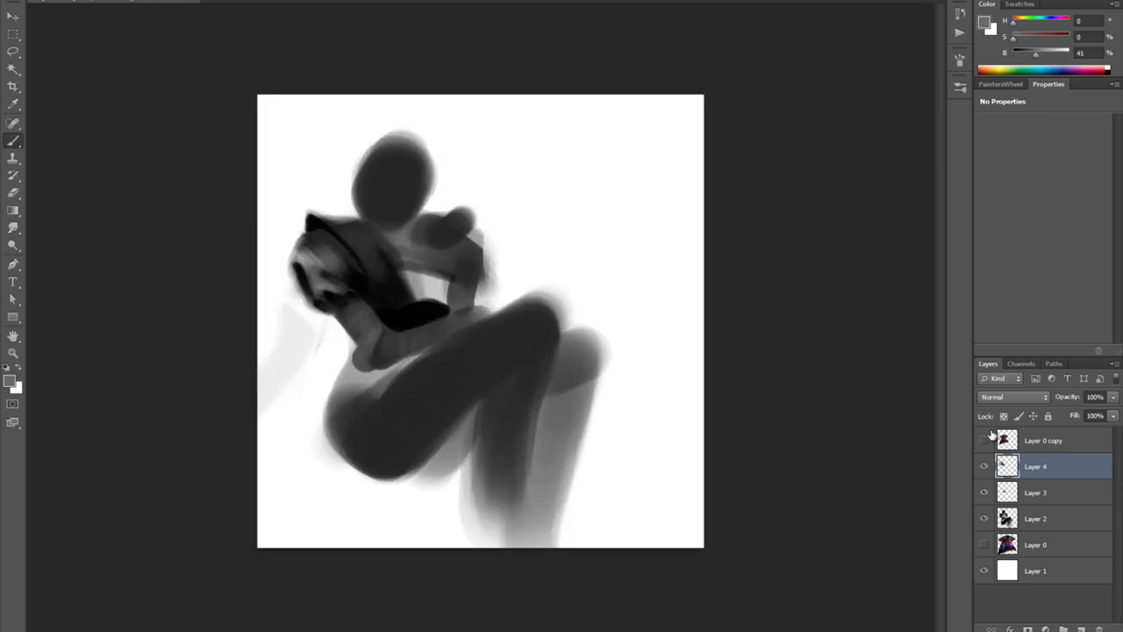
Add a Selective Color adjustment above Layer 4 with Neutrals at Cyan -24, Magenta -29, Yellow +22 and Black +18
{"action": "left_click", "coordinate": [1075, 625]}
{"action": "left_click", "coordinate": [1018, 614]}
{"action": "left_click_drag", "start_coordinate": [1042, 227], "coordinate": [1057, 255]}
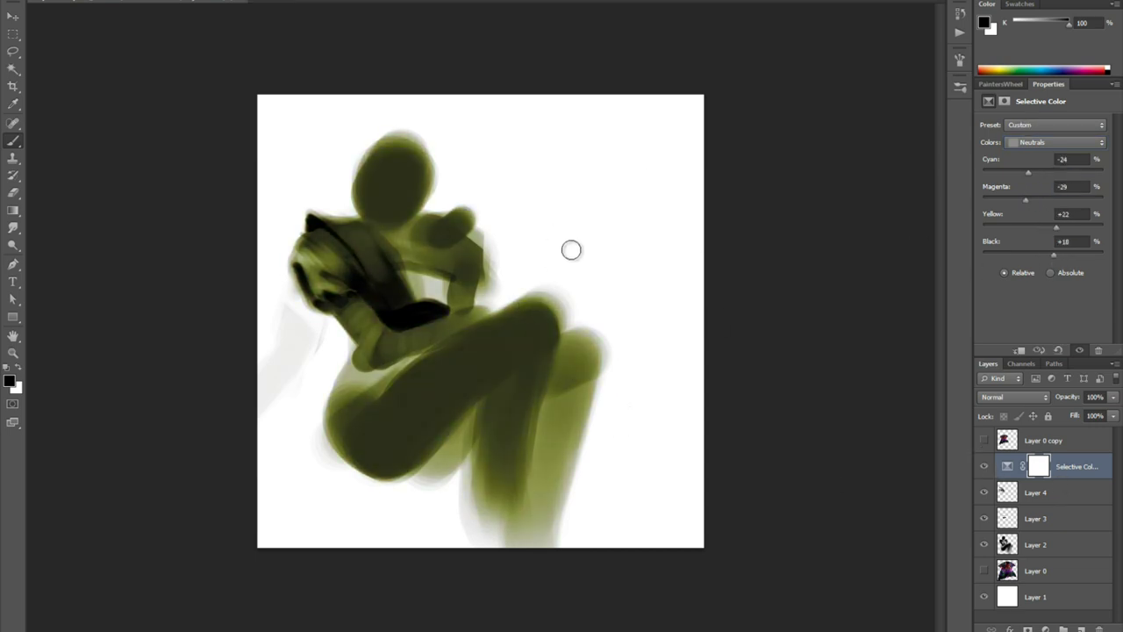
Merge the Selective Color adjustment with Layers 2, 3 and 4 into a single character layer
{"action": "left_click", "coordinate": [983, 596]}
{"action": "left_click", "coordinate": [1036, 549]}
{"action": "key", "text": "ctrl+shift+e"}
{"action": "left_click", "coordinate": [983, 518]}
{"action": "key", "text": "ctrl+alt+z"}
{"action": "left_click", "coordinate": [1037, 545], "text": "shift"}
{"action": "key", "text": "ctrl+e"}
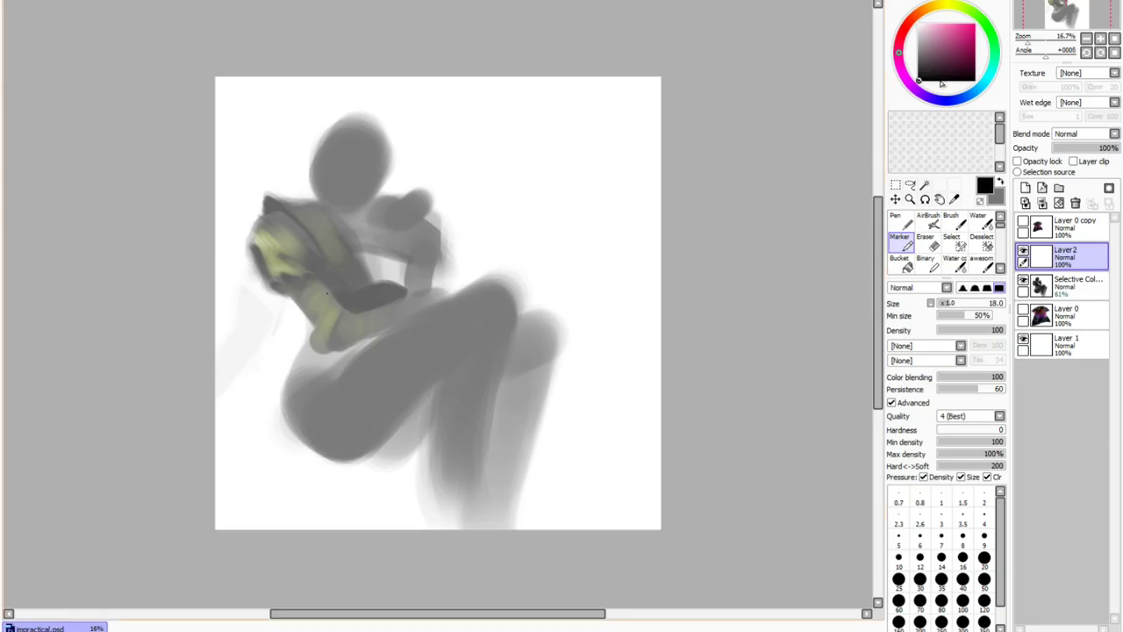
Outline the jacket's shoulder and puffed sleeve in black on Layer2, checking the figure in a mirrored view
{"action": "key", "text": "ctrl+plus"}
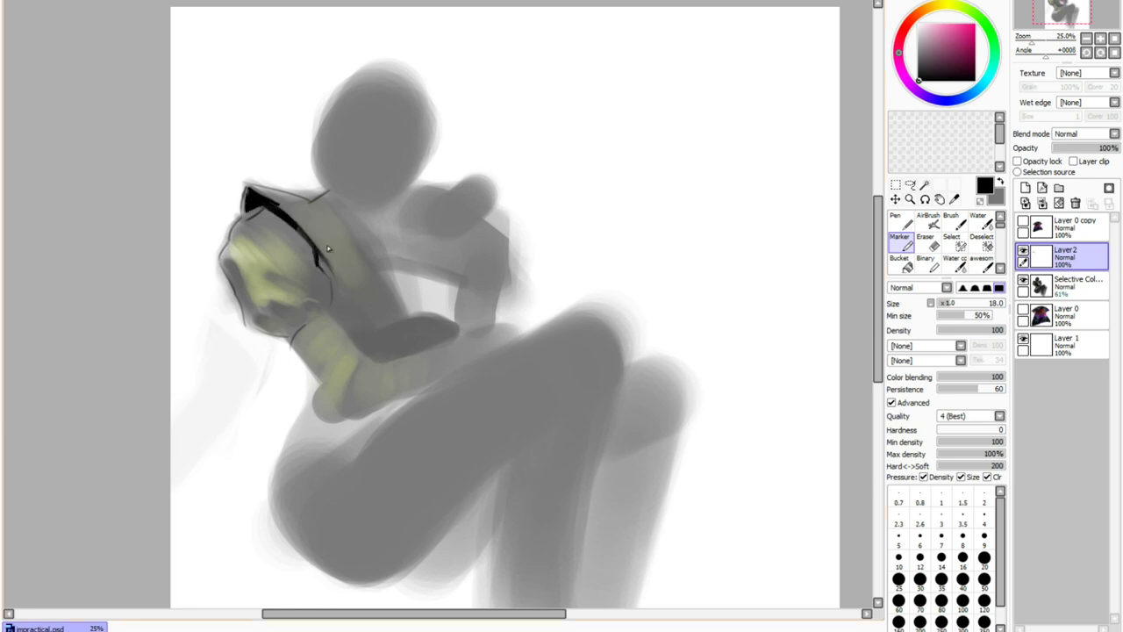
{"action": "key", "text": "h"}
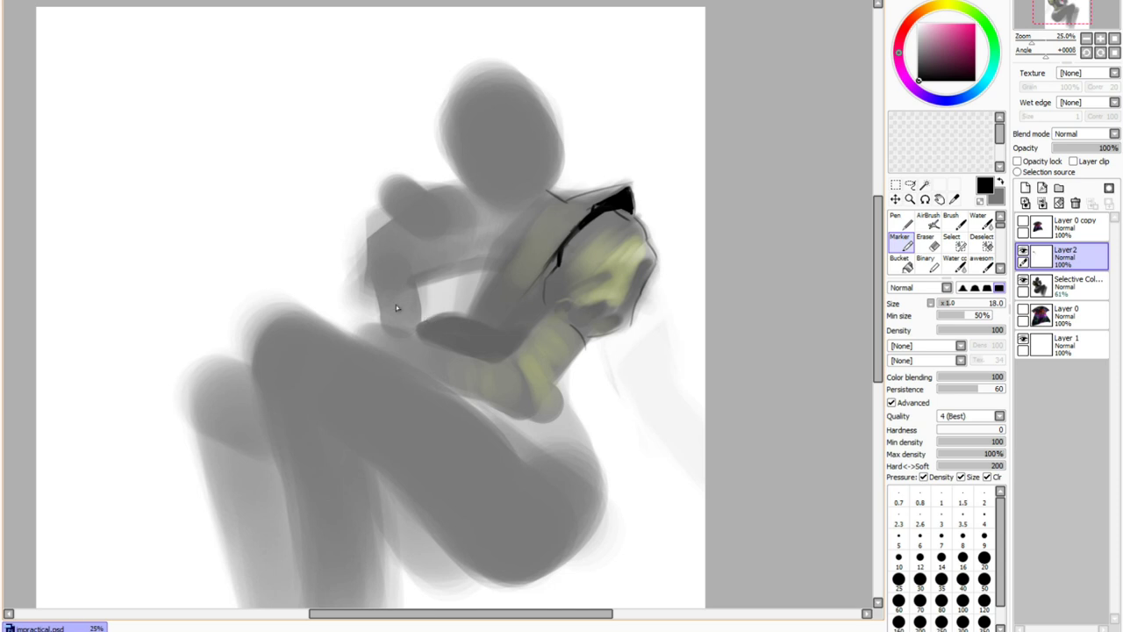
{"action": "left_click_drag", "start_coordinate": [595, 271], "coordinate": [612, 276]}
Set the merged character layer's opacity to 76% and return to Layer2
{"action": "left_click", "coordinate": [1077, 285]}
{"action": "mouse_move", "coordinate": [1093, 149]}
{"action": "left_mouse_down"}
{"action": "mouse_move", "coordinate": [1119, 149]}
{"action": "mouse_move", "coordinate": [1104, 149]}
{"action": "left_mouse_up"}
{"action": "left_click", "coordinate": [1078, 256]}
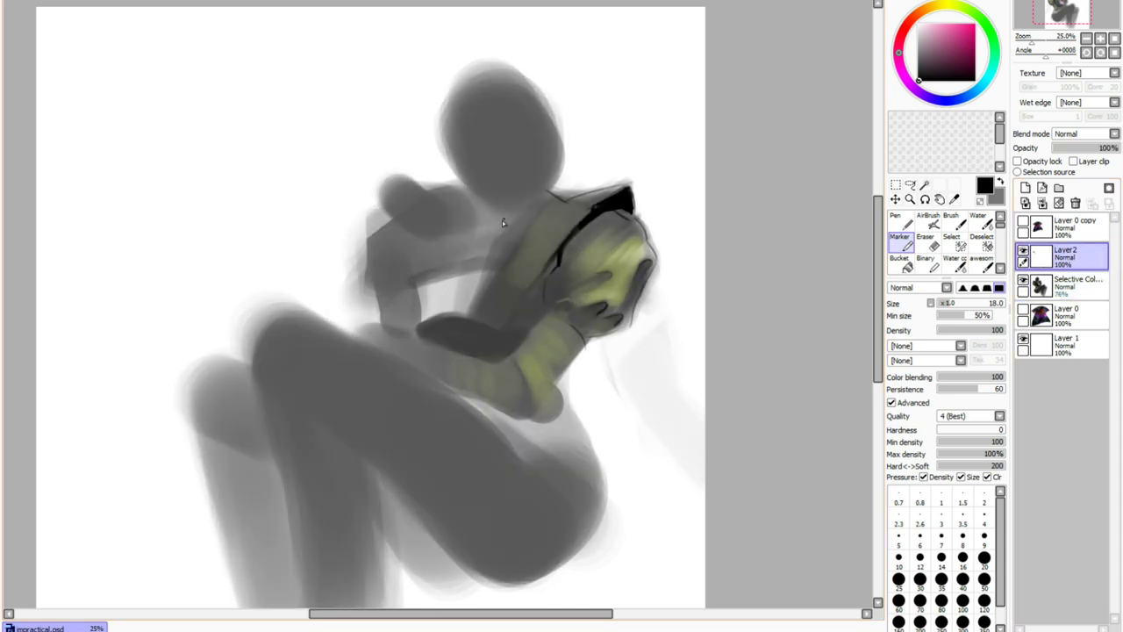
Draw the jacket's curved front edge and fill the gap between torso and sleeve with solid black
{"action": "left_click_drag", "start_coordinate": [546, 192], "coordinate": [472, 308]}
{"action": "key", "text": "ctrl+z"}
{"action": "mouse_move", "coordinate": [546, 192]}
{"action": "left_mouse_down"}
{"action": "mouse_move", "coordinate": [463, 314]}
{"action": "mouse_move", "coordinate": [484, 332]}
{"action": "left_mouse_up"}
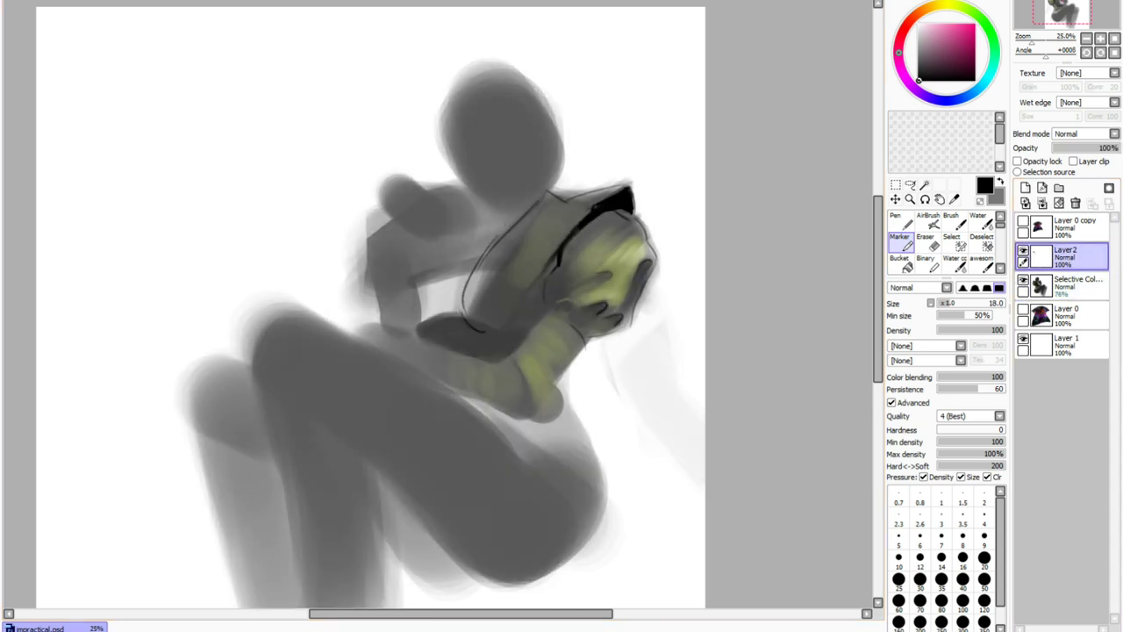
{"action": "left_click_drag", "start_coordinate": [558, 257], "coordinate": [544, 308]}
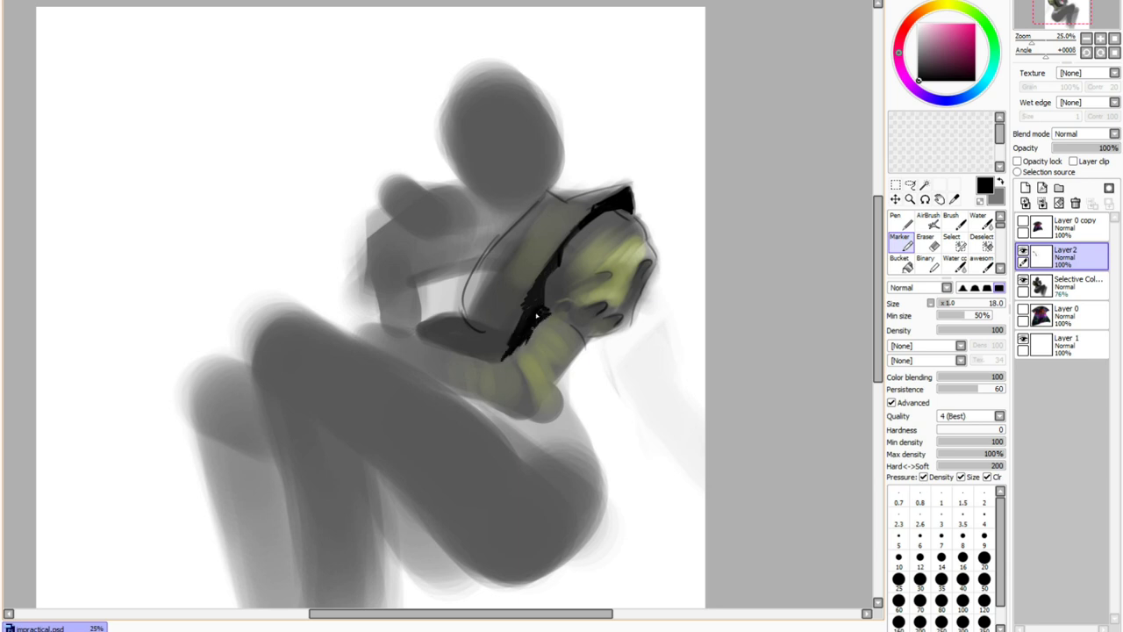
{"action": "left_click_drag", "start_coordinate": [544, 326], "coordinate": [567, 262]}
Outline the rounded hip and the edge of the shorts with thin black lines
{"action": "mouse_move", "coordinate": [491, 410]}
{"action": "left_mouse_down"}
{"action": "mouse_move", "coordinate": [433, 452]}
{"action": "mouse_move", "coordinate": [499, 526]}
{"action": "left_mouse_up"}
{"action": "left_click_drag", "start_coordinate": [499, 526], "coordinate": [560, 575]}
{"action": "key", "text": "ctrl+z"}
{"action": "key", "text": "ctrl+z"}
{"action": "key", "text": "ctrl+z"}
{"action": "left_click_drag", "start_coordinate": [479, 430], "coordinate": [453, 523]}
{"action": "left_click_drag", "start_coordinate": [549, 443], "coordinate": [598, 456]}
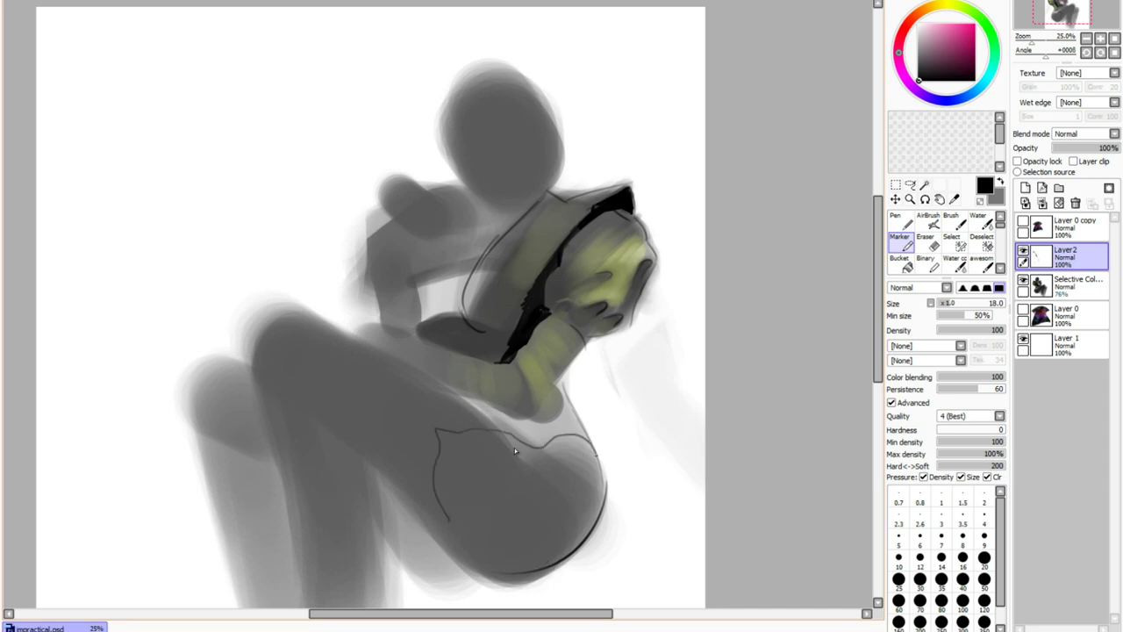
{"action": "left_click_drag", "start_coordinate": [453, 523], "coordinate": [561, 565]}
{"action": "left_click_drag", "start_coordinate": [550, 437], "coordinate": [591, 427]}
{"action": "key", "text": "ctrl+z"}
{"action": "left_click_drag", "start_coordinate": [483, 440], "coordinate": [597, 465]}
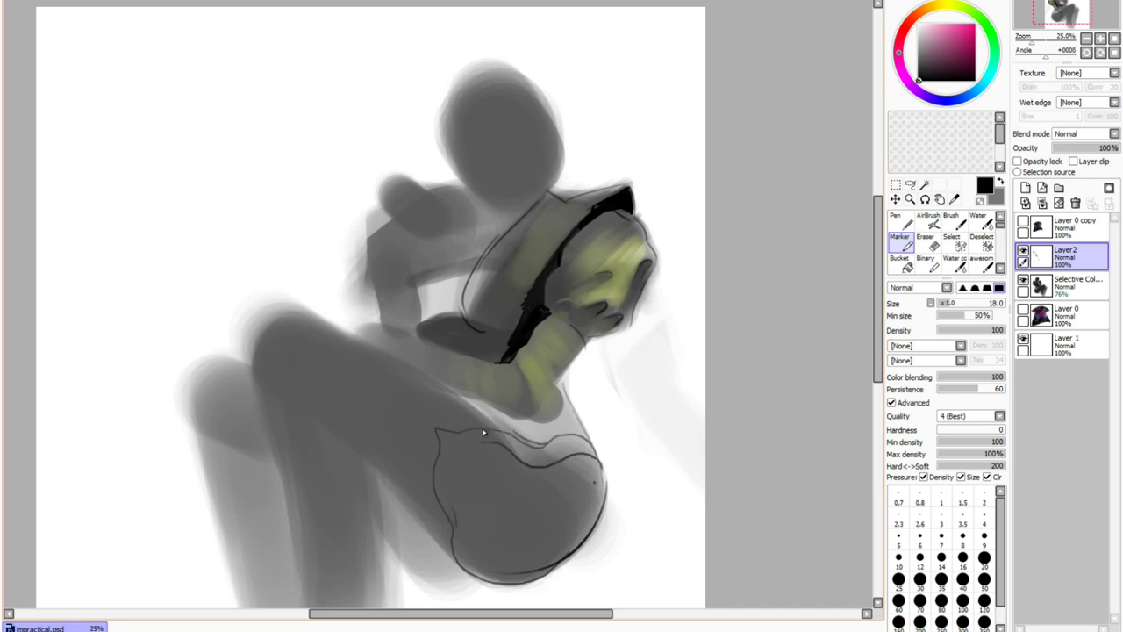
{"action": "key", "text": "ctrl+z"}
Outline the thigh, knee and both lower legs with thin black contour lines
{"action": "mouse_move", "coordinate": [336, 334]}
{"action": "left_mouse_down"}
{"action": "mouse_move", "coordinate": [300, 312]}
{"action": "mouse_move", "coordinate": [495, 423]}
{"action": "left_mouse_up"}
{"action": "mouse_move", "coordinate": [307, 312]}
{"action": "left_mouse_down"}
{"action": "mouse_move", "coordinate": [253, 349]}
{"action": "mouse_move", "coordinate": [296, 530]}
{"action": "left_mouse_up"}
{"action": "mouse_move", "coordinate": [274, 419]}
{"action": "left_mouse_down"}
{"action": "mouse_move", "coordinate": [236, 308]}
{"action": "mouse_move", "coordinate": [270, 514]}
{"action": "left_mouse_up"}
{"action": "left_click_drag", "start_coordinate": [283, 261], "coordinate": [322, 412]}
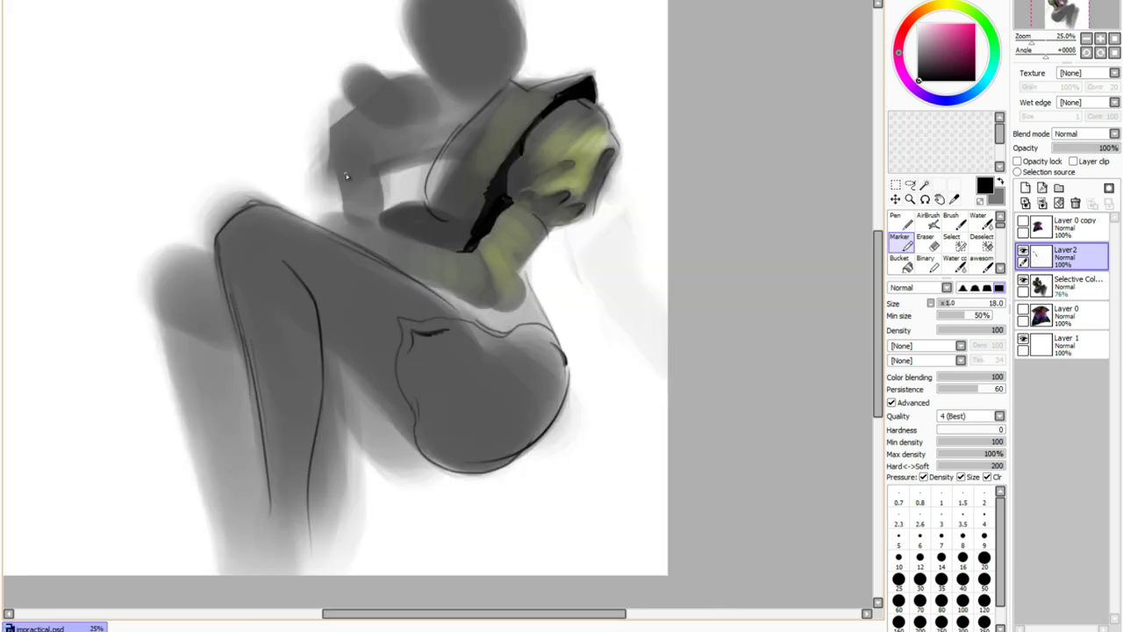
{"action": "scroll", "coordinate": [351, 246], "scroll_direction": "down", "scroll_amount": 1}
{"action": "left_click_drag", "start_coordinate": [283, 283], "coordinate": [314, 492]}
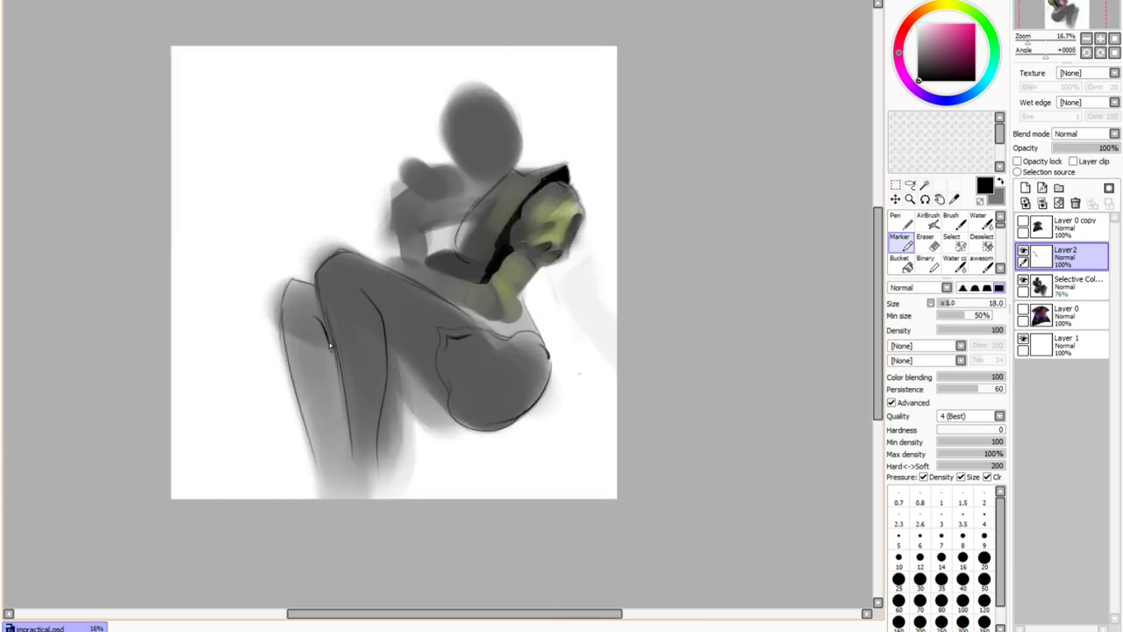
{"action": "key", "text": "ctrl+z"}
{"action": "left_click_drag", "start_coordinate": [316, 309], "coordinate": [331, 345]}
{"action": "mouse_move", "coordinate": [333, 353]}
{"action": "left_mouse_down"}
{"action": "mouse_move", "coordinate": [347, 492]}
{"action": "mouse_move", "coordinate": [349, 474]}
{"action": "left_mouse_up"}
{"action": "key", "text": "ctrl+z"}
Thicken the thigh's upper edge and the near leg's inner contour in black with the textured Marker at size 75
{"action": "left_click_drag", "start_coordinate": [1000, 225], "coordinate": [1000, 260]}
{"action": "left_click", "coordinate": [983, 262]}
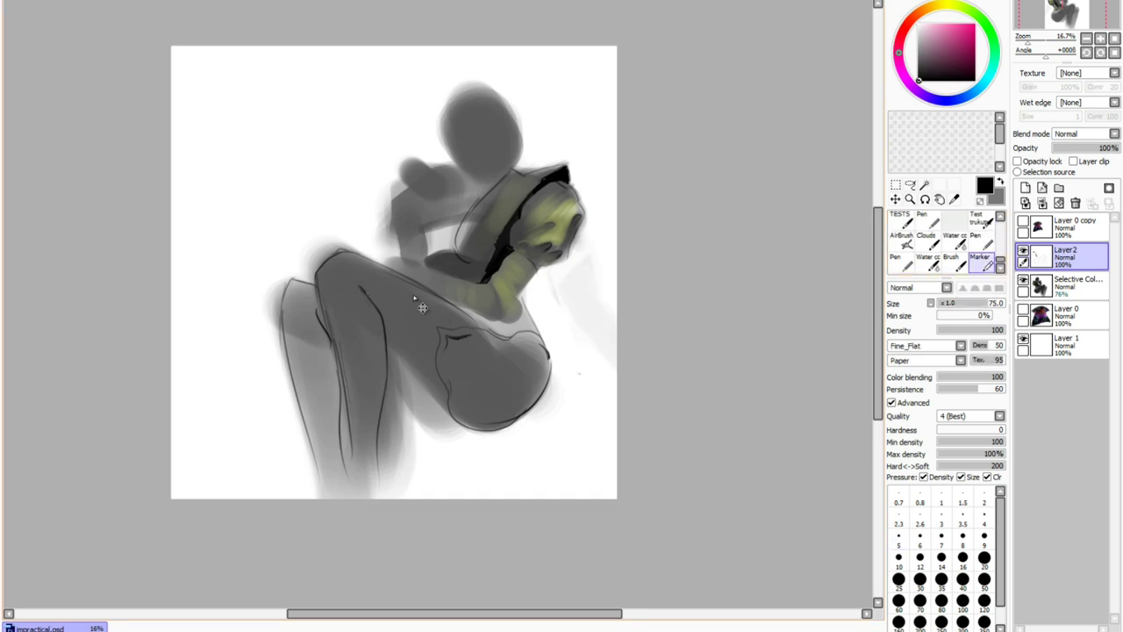
{"action": "left_click_drag", "start_coordinate": [377, 266], "coordinate": [471, 327]}
{"action": "left_click_drag", "start_coordinate": [357, 283], "coordinate": [383, 469]}
{"action": "key", "text": "ctrl+z"}
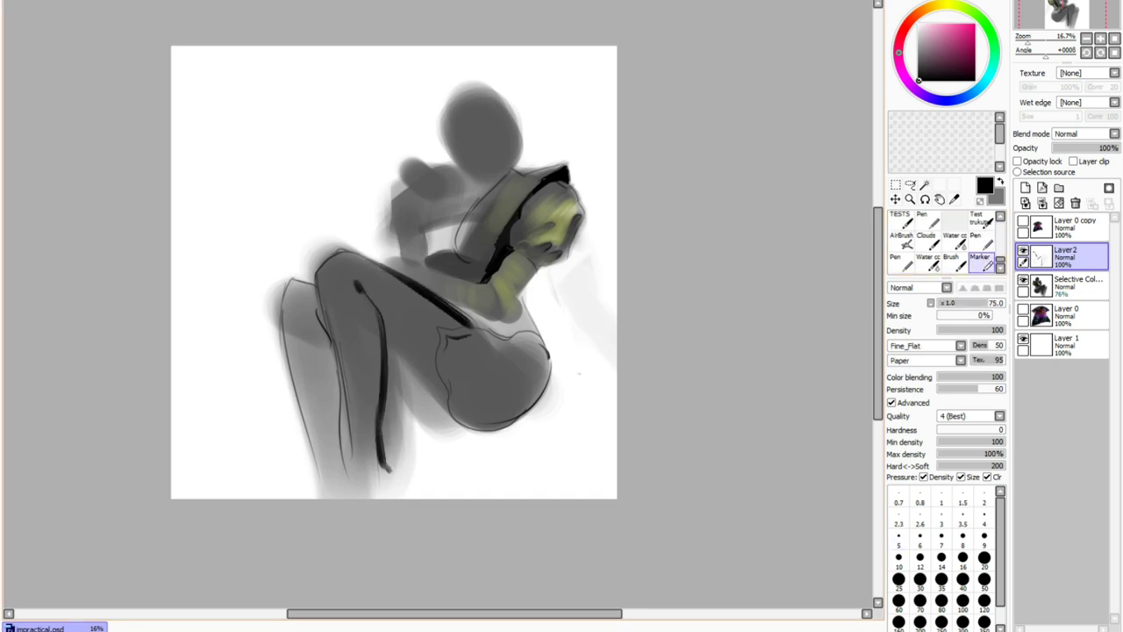
Draw the far chest contour, the collar line and the elbow folds in black with the Marker at size 27
{"action": "scroll", "coordinate": [517, 151], "scroll_direction": "up", "scroll_amount": 1}
{"action": "left_click", "coordinate": [956, 302]}
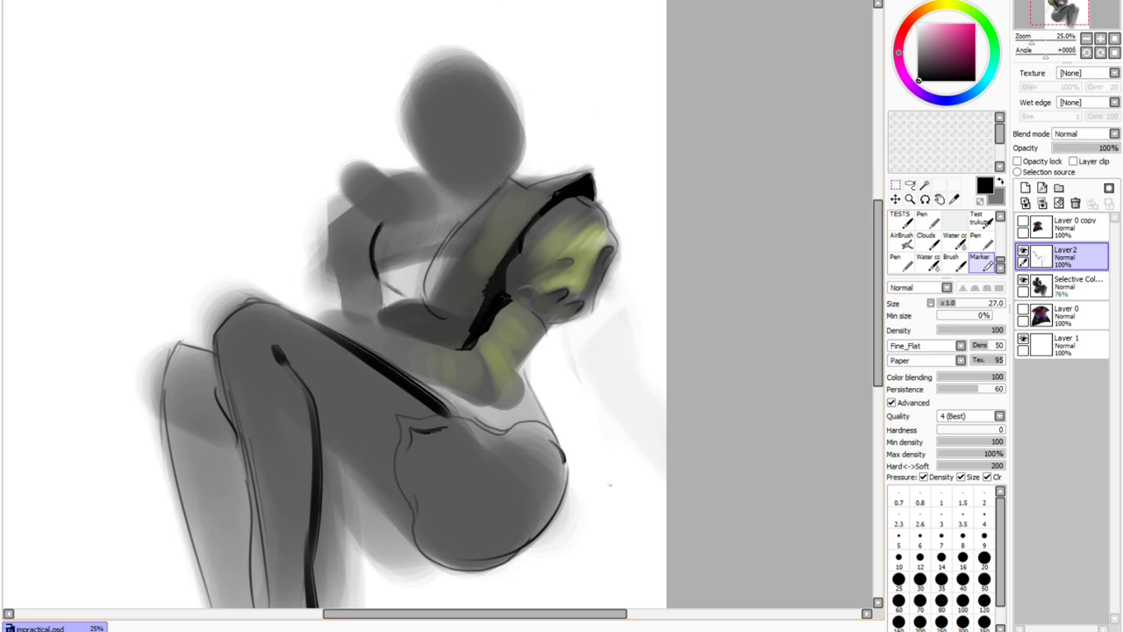
{"action": "left_click_drag", "start_coordinate": [422, 189], "coordinate": [377, 256]}
{"action": "left_click_drag", "start_coordinate": [514, 178], "coordinate": [442, 244]}
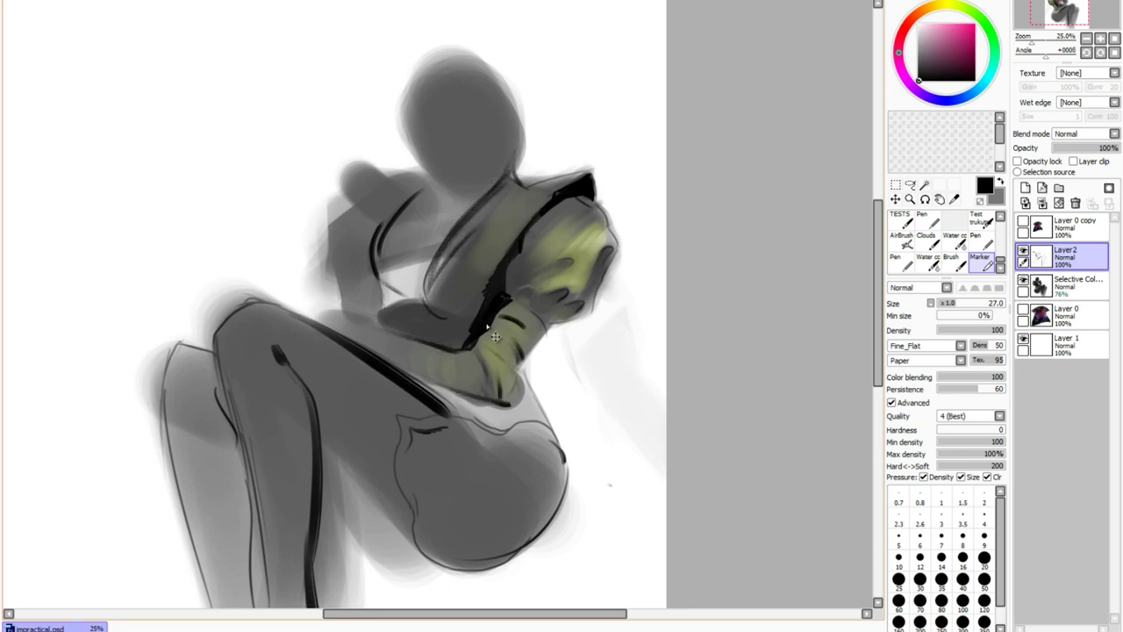
{"action": "left_click_drag", "start_coordinate": [516, 397], "coordinate": [501, 379]}
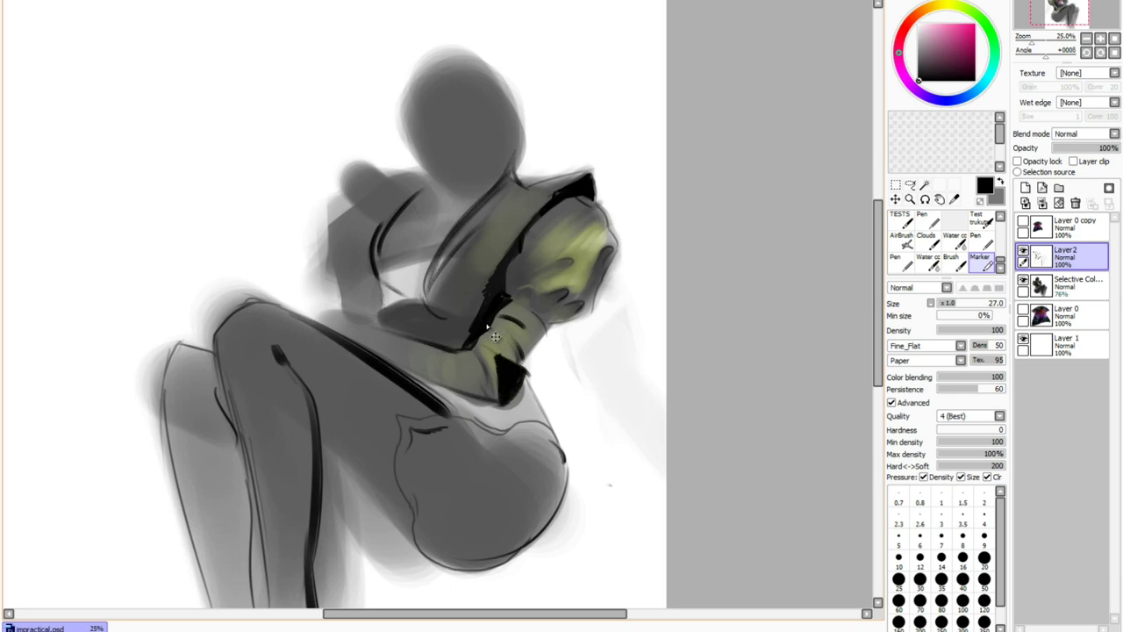
Mirror the view and draw the far thigh's underside, toggling the painted character layer to check the lines
{"action": "key", "text": "h"}
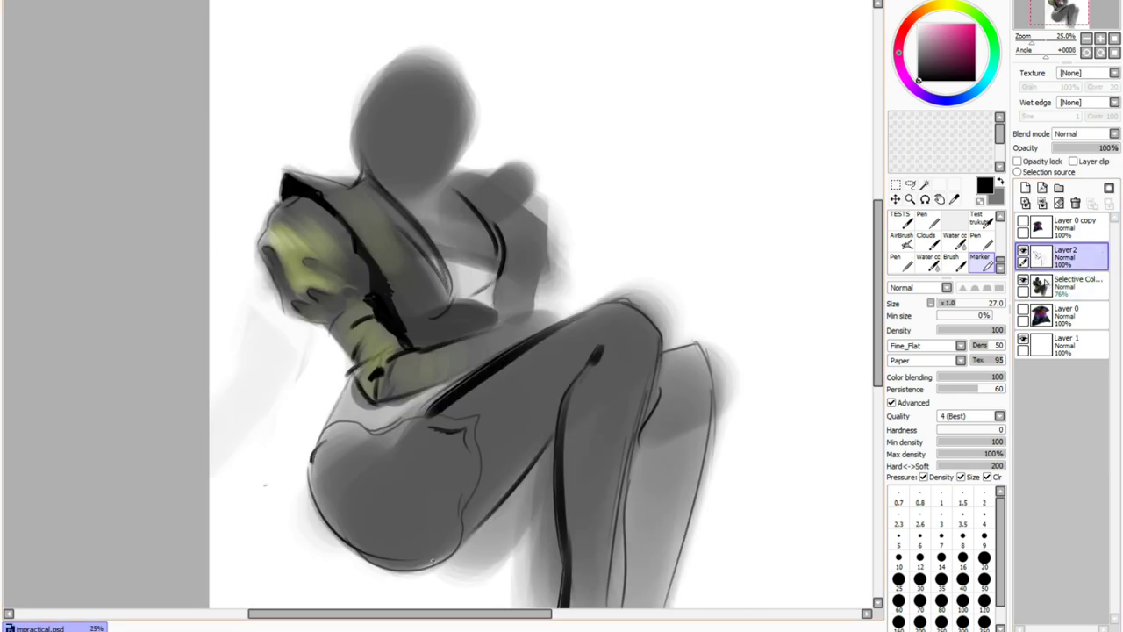
{"action": "left_click", "coordinate": [1023, 279]}
{"action": "mouse_move", "coordinate": [471, 553]}
{"action": "left_mouse_down"}
{"action": "mouse_move", "coordinate": [532, 498]}
{"action": "mouse_move", "coordinate": [496, 558]}
{"action": "left_mouse_up"}
{"action": "left_click", "coordinate": [1023, 279]}
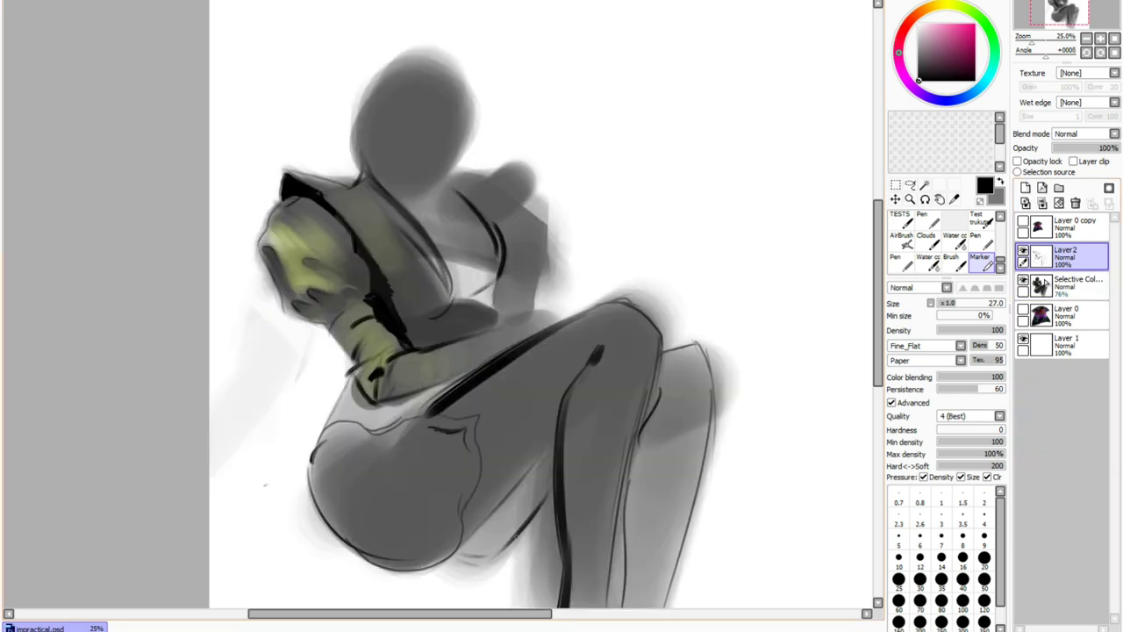
Erase stray marks around the hip and redraw its outer curve with thicker black strokes
{"action": "scroll", "coordinate": [760, 396], "scroll_direction": "down", "scroll_amount": 1}
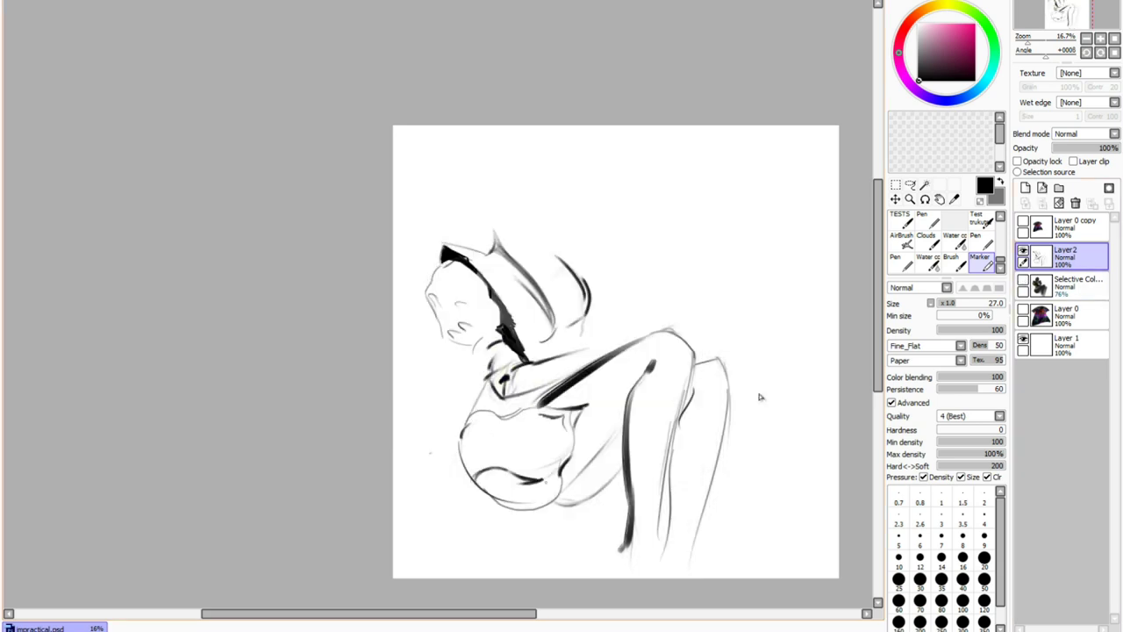
{"action": "key", "text": "e"}
{"action": "left_click_drag", "start_coordinate": [566, 478], "coordinate": [557, 492]}
{"action": "key", "text": "b"}
{"action": "left_click_drag", "start_coordinate": [464, 418], "coordinate": [457, 459]}
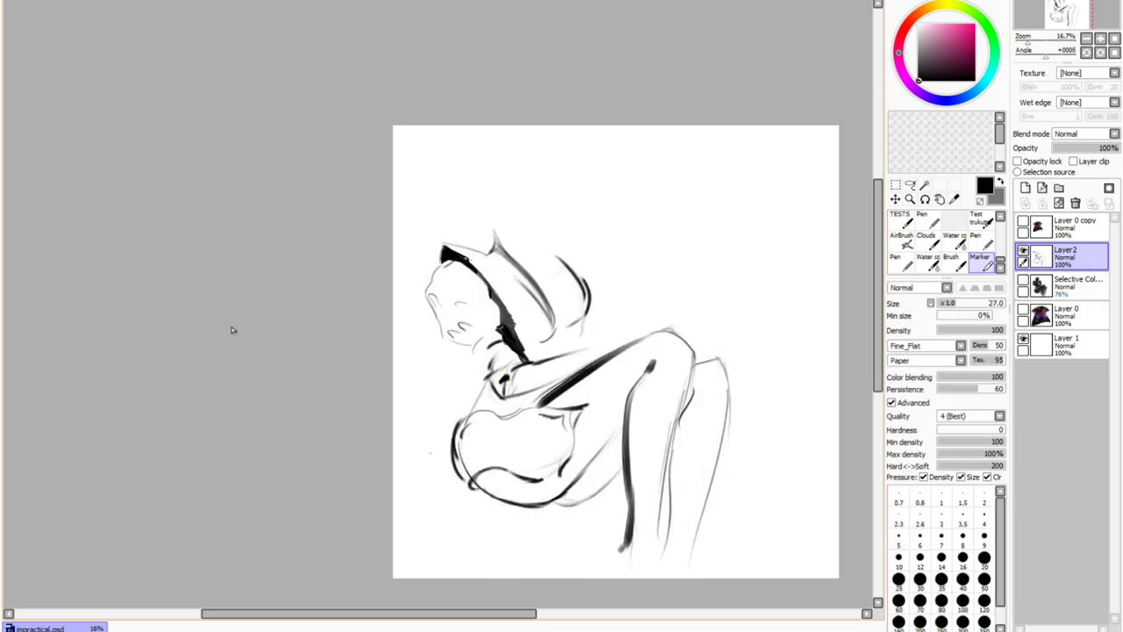
{"action": "key", "text": "h"}
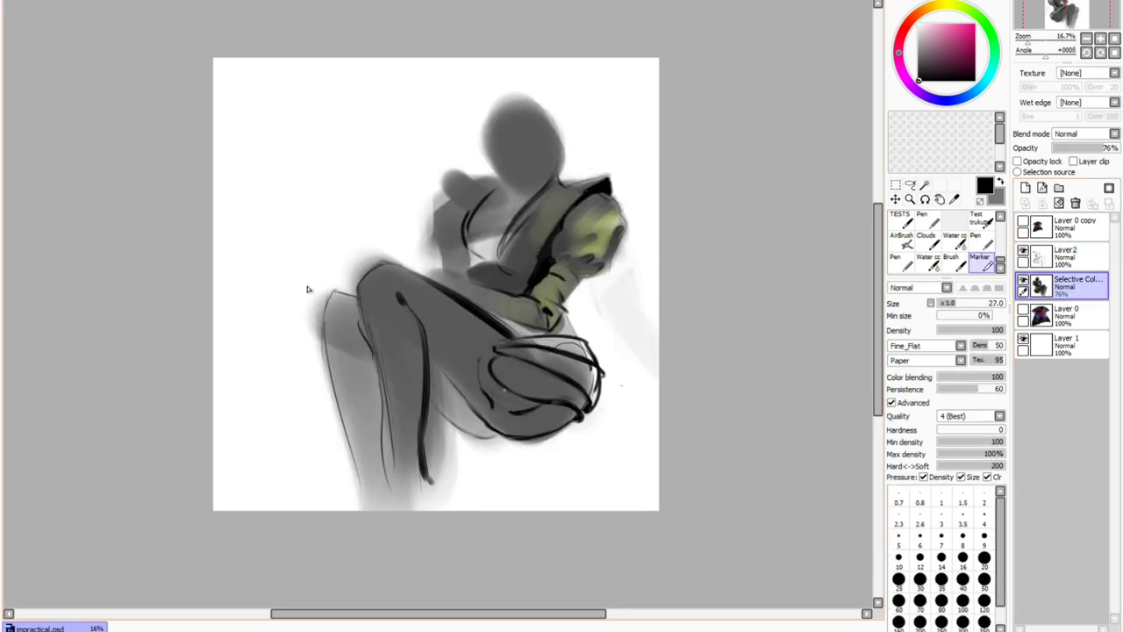
Hide the painted character layer and erase overlapping fold lines inside the hip on Layer2
{"action": "left_click", "coordinate": [1075, 255]}
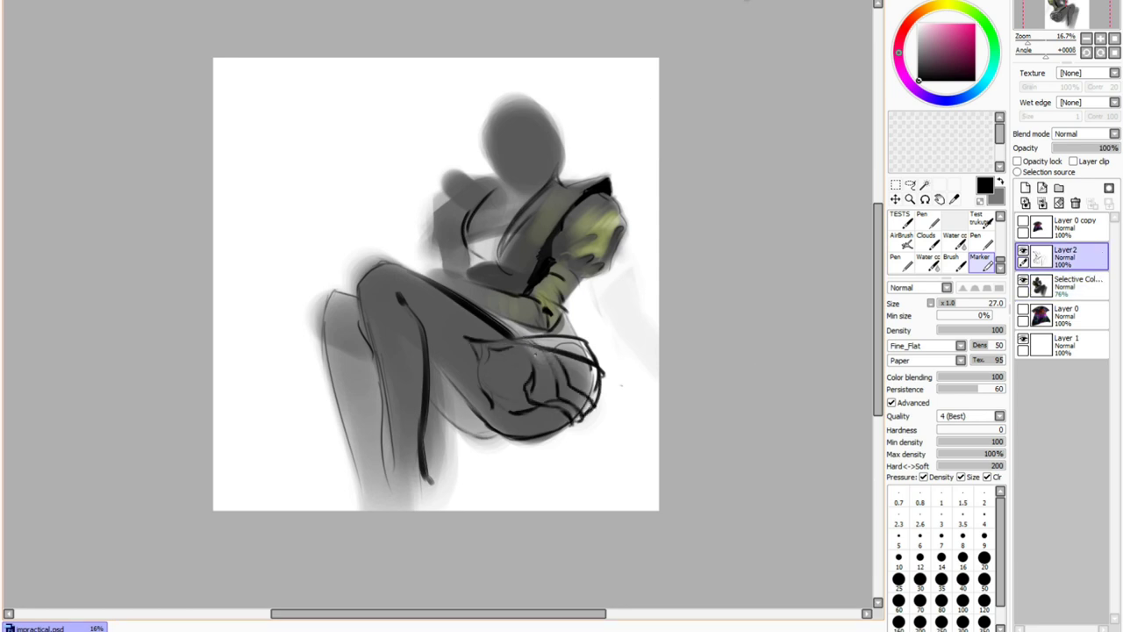
{"action": "left_click", "coordinate": [1022, 279]}
{"action": "key", "text": "e"}
{"action": "mouse_move", "coordinate": [537, 355]}
{"action": "left_mouse_down"}
{"action": "mouse_move", "coordinate": [530, 400]}
{"action": "mouse_move", "coordinate": [570, 354]}
{"action": "mouse_move", "coordinate": [532, 347]}
{"action": "left_mouse_up"}
{"action": "key", "text": "e"}
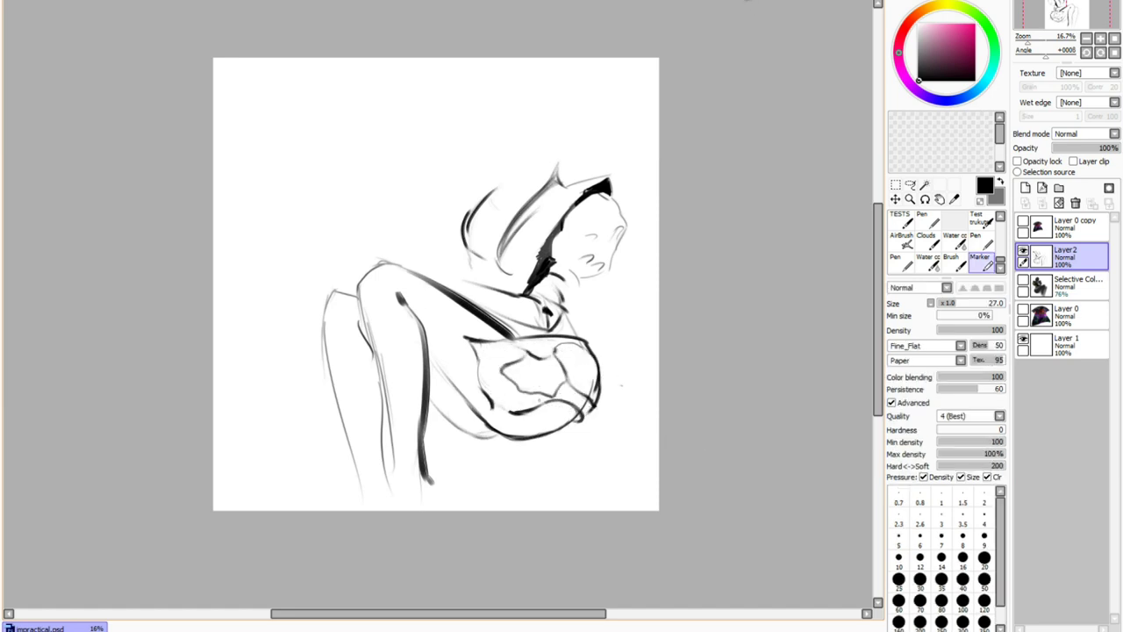
Clear the remaining inner hip shape and redraw the shorts' fold and lower edge in black
{"action": "key", "text": "e"}
{"action": "mouse_move", "coordinate": [517, 347]}
{"action": "left_mouse_down"}
{"action": "mouse_move", "coordinate": [474, 349]}
{"action": "mouse_move", "coordinate": [535, 407]}
{"action": "mouse_move", "coordinate": [586, 417]}
{"action": "left_mouse_up"}
{"action": "key", "text": "e"}
{"action": "key", "text": "e"}
{"action": "left_click_drag", "start_coordinate": [613, 475], "coordinate": [644, 504]}
{"action": "key", "text": "e"}
{"action": "left_click_drag", "start_coordinate": [558, 418], "coordinate": [562, 435]}
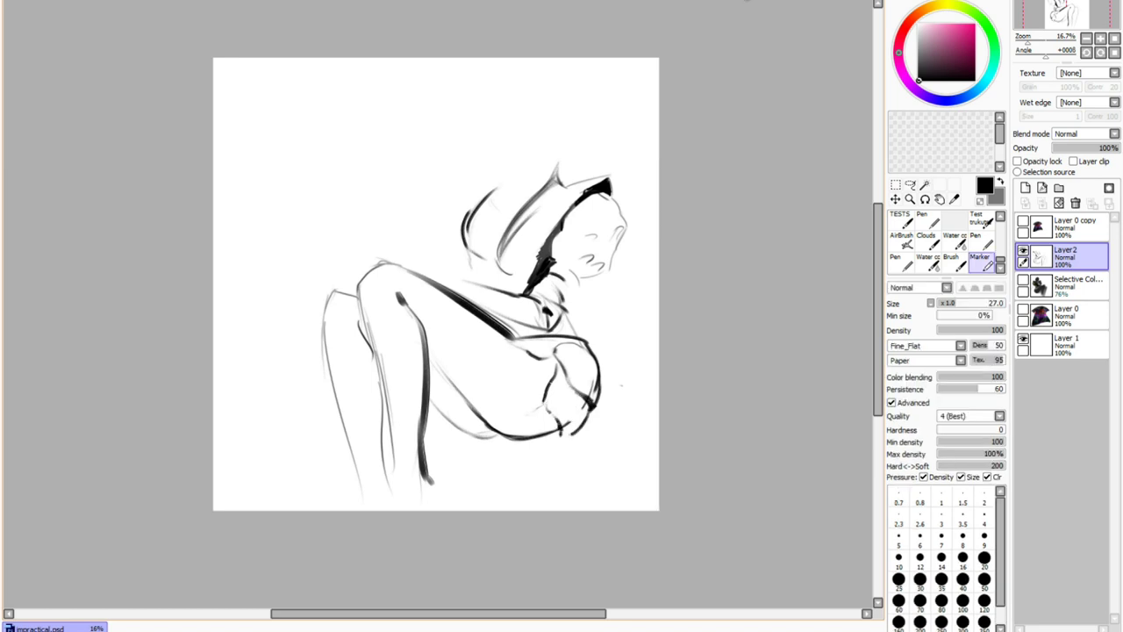
Add a layer above Layer2 and sketch the oval head, neck and far shoulder in black
{"action": "scroll", "coordinate": [461, 362], "scroll_direction": "up", "scroll_amount": 1}
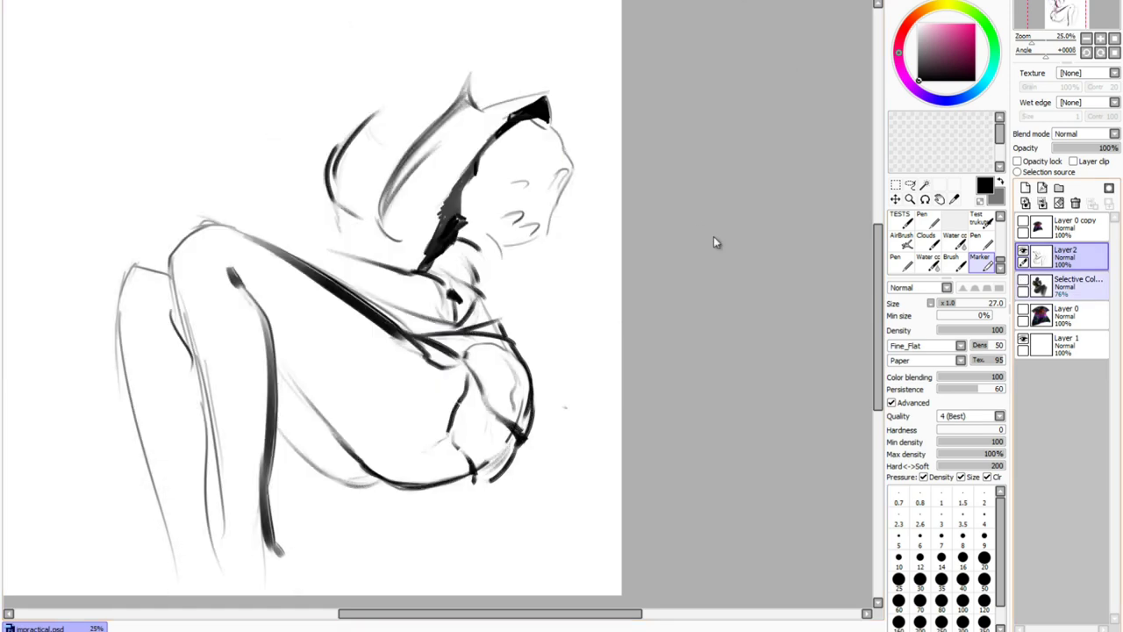
{"action": "left_click", "coordinate": [1025, 188]}
{"action": "left_click_drag", "start_coordinate": [491, 175], "coordinate": [484, 249]}
{"action": "left_click_drag", "start_coordinate": [444, 153], "coordinate": [451, 172]}
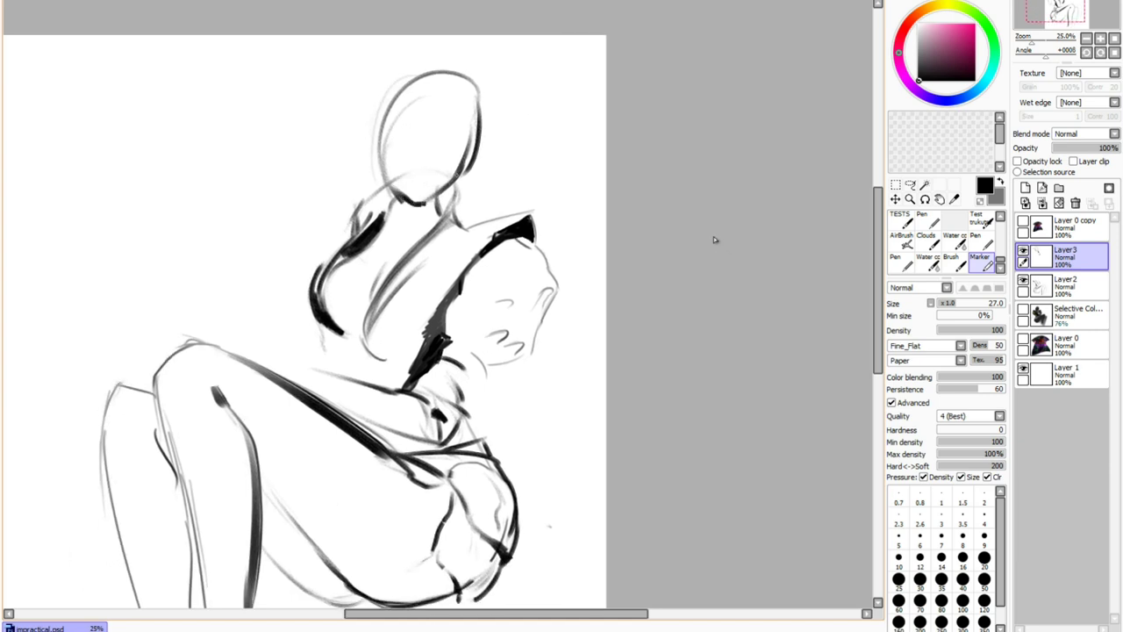
{"action": "key", "text": "h"}
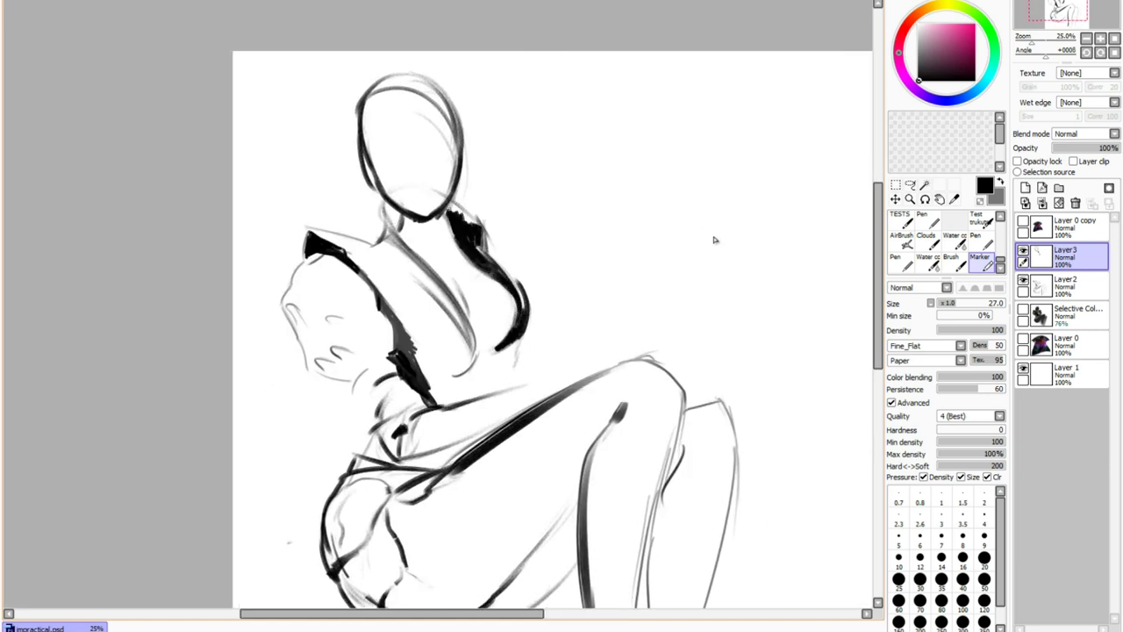
Refine the neck and far shoulder lines on Layer3 while checking the mirrored figure
{"action": "scroll", "coordinate": [547, 192], "scroll_direction": "down", "scroll_amount": 2}
{"action": "key", "text": "h"}
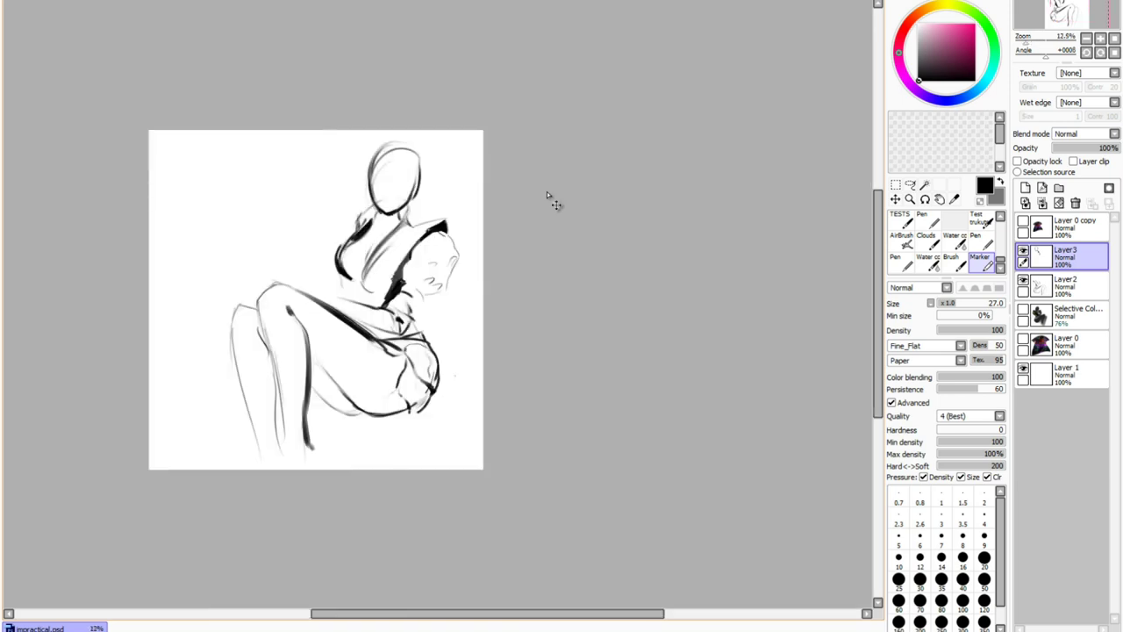
{"action": "scroll", "coordinate": [547, 192], "scroll_direction": "up", "scroll_amount": 1}
{"action": "left_click_drag", "start_coordinate": [398, 236], "coordinate": [385, 258]}
{"action": "mouse_move", "coordinate": [361, 232]}
{"action": "left_mouse_down"}
{"action": "mouse_move", "coordinate": [360, 250]}
{"action": "mouse_move", "coordinate": [342, 248]}
{"action": "left_mouse_up"}
{"action": "left_click_drag", "start_coordinate": [546, 192], "coordinate": [573, 171]}
Add a layer above Layer3 and sketch loose, curly hair strands around the head
{"action": "left_click", "coordinate": [1025, 188]}
{"action": "left_click_drag", "start_coordinate": [409, 118], "coordinate": [434, 172]}
{"action": "left_click_drag", "start_coordinate": [451, 134], "coordinate": [447, 188]}
{"action": "mouse_move", "coordinate": [390, 117]}
{"action": "left_mouse_down"}
{"action": "mouse_move", "coordinate": [334, 180]}
{"action": "mouse_move", "coordinate": [362, 213]}
{"action": "left_mouse_up"}
{"action": "left_click_drag", "start_coordinate": [467, 159], "coordinate": [458, 209]}
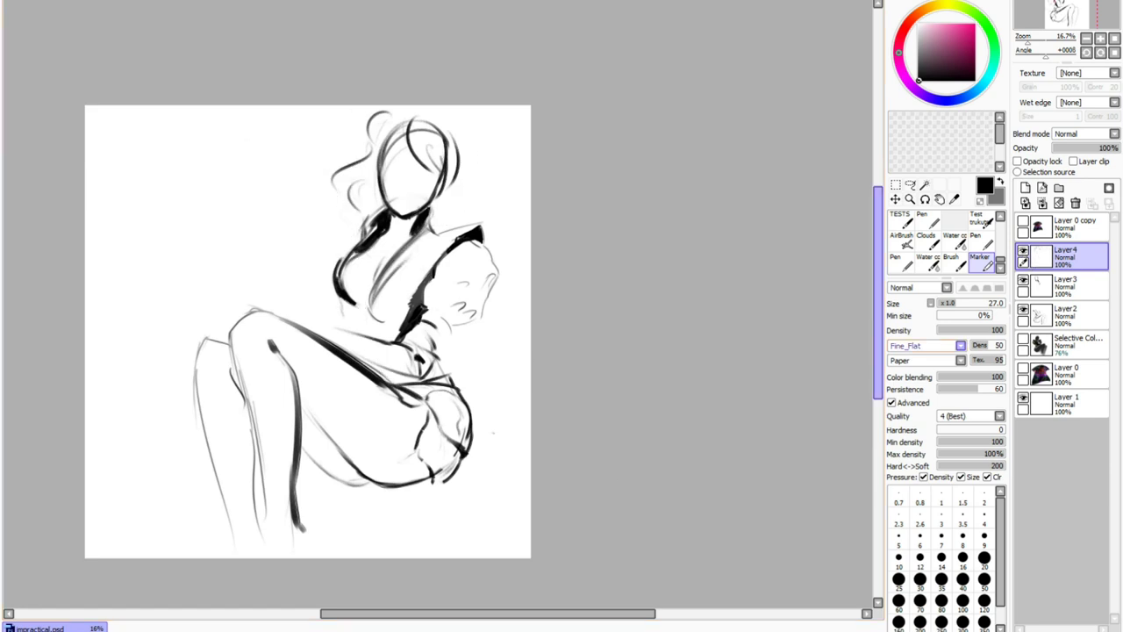
Block in a large dark mass of hair around the head on Layer4 with the textured Brush at size 332
{"action": "left_click_drag", "start_coordinate": [492, 333], "coordinate": [534, 353]}
{"action": "left_click", "coordinate": [953, 263]}
{"action": "left_click", "coordinate": [1023, 339]}
{"action": "left_click", "coordinate": [1023, 338]}
{"action": "left_click_drag", "start_coordinate": [451, 156], "coordinate": [460, 200]}
{"action": "left_click_drag", "start_coordinate": [494, 151], "coordinate": [510, 210]}
{"action": "left_click_drag", "start_coordinate": [438, 136], "coordinate": [393, 168]}
{"action": "mouse_move", "coordinate": [367, 187]}
{"action": "left_mouse_down"}
{"action": "mouse_move", "coordinate": [410, 211]}
{"action": "mouse_move", "coordinate": [457, 158]}
{"action": "mouse_move", "coordinate": [389, 155]}
{"action": "mouse_move", "coordinate": [373, 167]}
{"action": "left_mouse_up"}
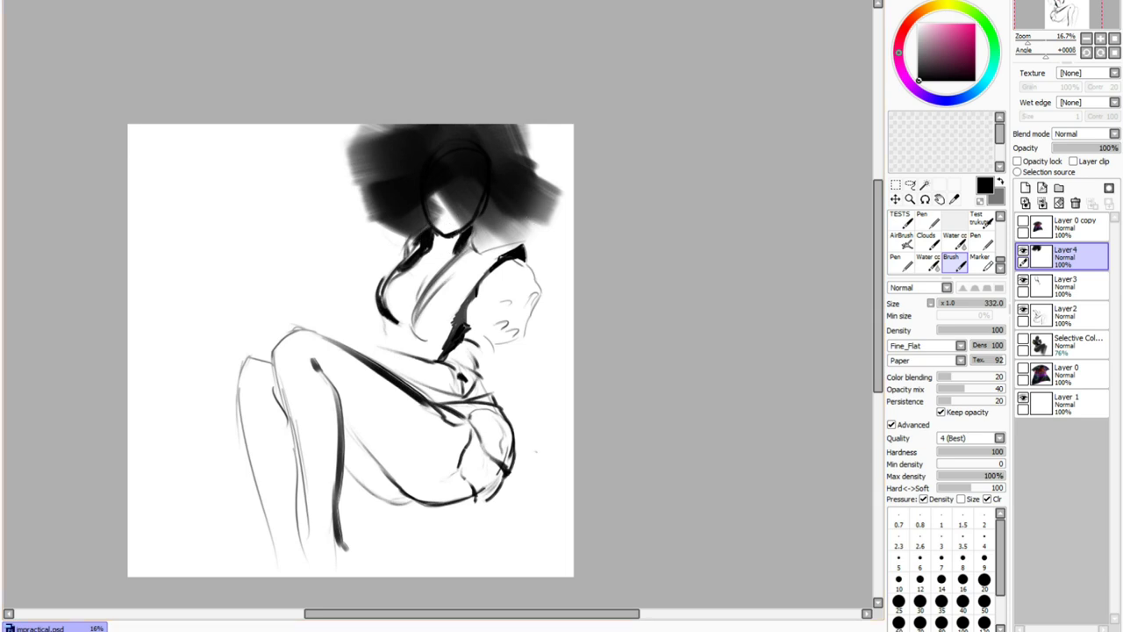
{"action": "key", "text": "h"}
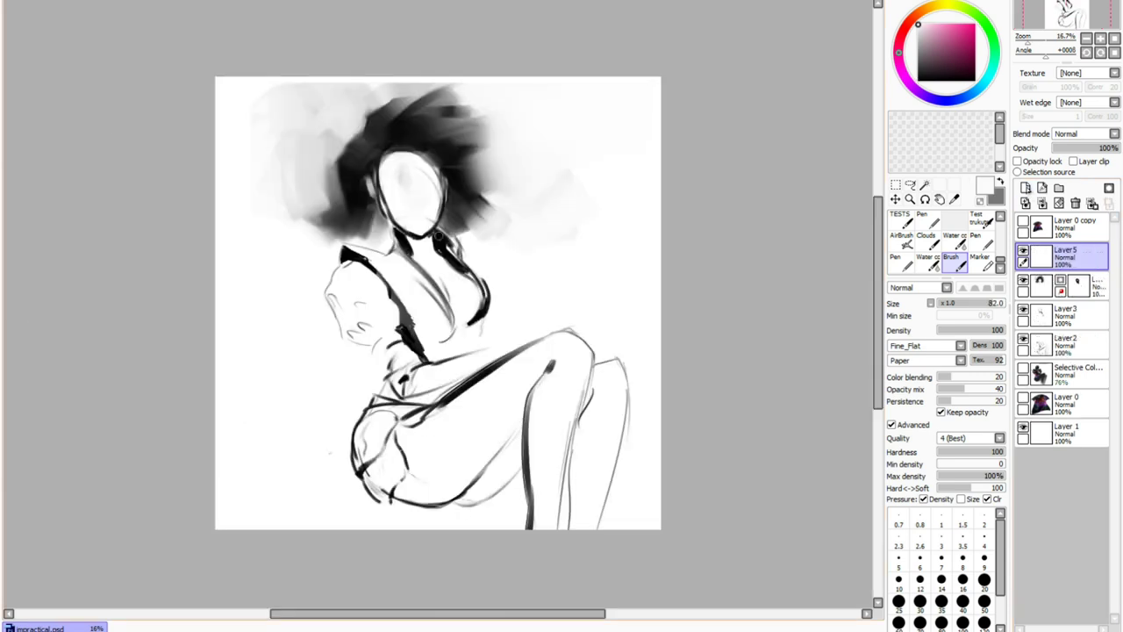
Paint the face white and extend the hair on Layer5 with sampled dark tones
{"action": "mouse_move", "coordinate": [367, 204]}
{"action": "left_mouse_down"}
{"action": "mouse_move", "coordinate": [386, 156]}
{"action": "mouse_move", "coordinate": [466, 154]}
{"action": "mouse_move", "coordinate": [484, 183]}
{"action": "mouse_move", "coordinate": [449, 207]}
{"action": "left_mouse_up"}
{"action": "left_click", "coordinate": [480, 158], "text": "alt"}
{"action": "left_click", "coordinate": [361, 158], "text": "alt"}
{"action": "mouse_move", "coordinate": [337, 186]}
{"action": "left_mouse_down"}
{"action": "mouse_move", "coordinate": [356, 150]}
{"action": "mouse_move", "coordinate": [368, 199]}
{"action": "left_mouse_up"}
{"action": "mouse_move", "coordinate": [369, 119]}
{"action": "left_mouse_down"}
{"action": "mouse_move", "coordinate": [448, 96]}
{"action": "mouse_move", "coordinate": [509, 123]}
{"action": "left_mouse_up"}
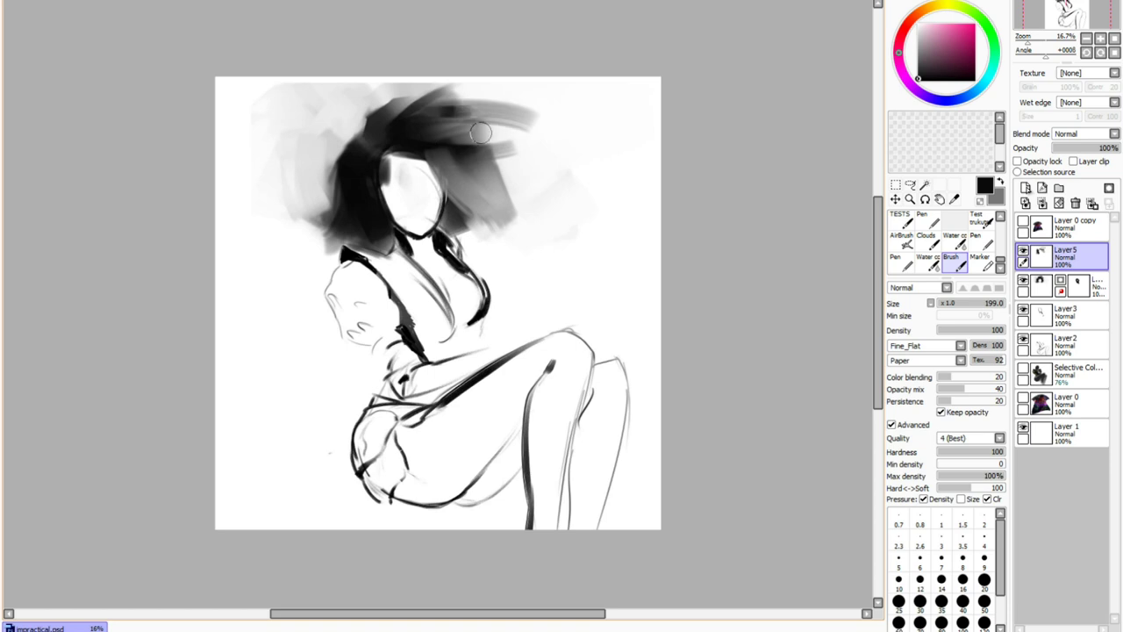
{"action": "key", "text": "h"}
{"action": "mouse_move", "coordinate": [369, 190]}
{"action": "left_mouse_down"}
{"action": "mouse_move", "coordinate": [414, 160]}
{"action": "mouse_move", "coordinate": [367, 194]}
{"action": "left_mouse_up"}
{"action": "mouse_move", "coordinate": [422, 172]}
{"action": "left_mouse_down"}
{"action": "mouse_move", "coordinate": [501, 150]}
{"action": "mouse_move", "coordinate": [438, 163]}
{"action": "left_mouse_up"}
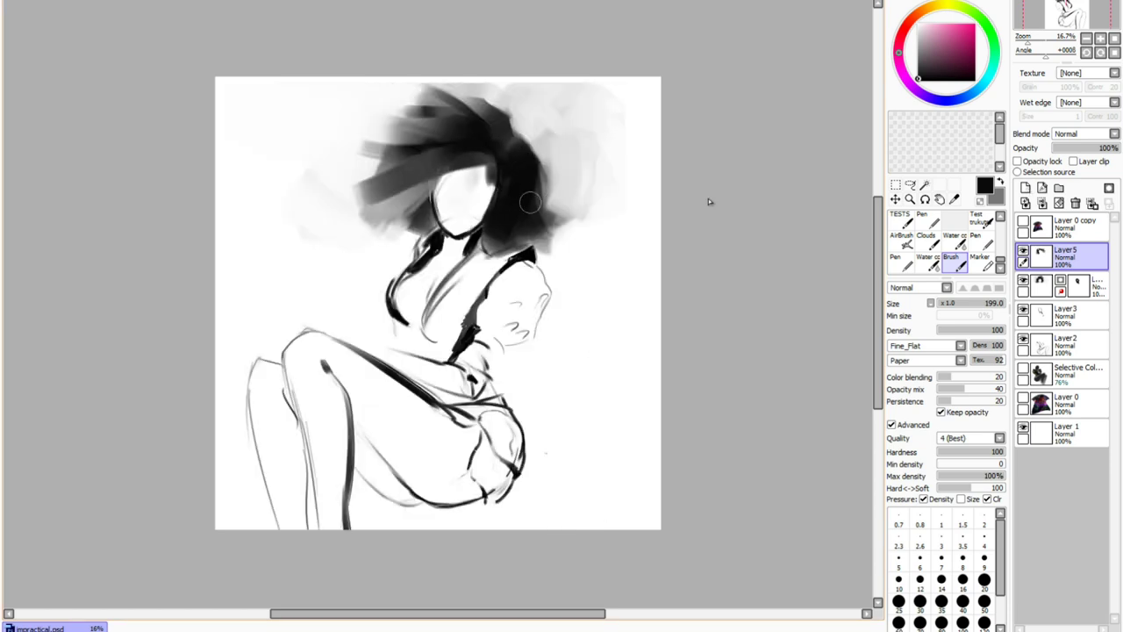
Sample a light grey and soften the hair's outer edges into wispy strokes against the background
{"action": "left_click", "coordinate": [558, 130], "text": "alt"}
{"action": "mouse_move", "coordinate": [495, 124]}
{"action": "left_mouse_down"}
{"action": "mouse_move", "coordinate": [536, 113]}
{"action": "mouse_move", "coordinate": [431, 104]}
{"action": "mouse_move", "coordinate": [401, 122]}
{"action": "left_mouse_up"}
{"action": "mouse_move", "coordinate": [348, 196]}
{"action": "left_mouse_down"}
{"action": "mouse_move", "coordinate": [389, 156]}
{"action": "mouse_move", "coordinate": [417, 156]}
{"action": "left_mouse_up"}
{"action": "left_click_drag", "start_coordinate": [539, 218], "coordinate": [584, 268]}
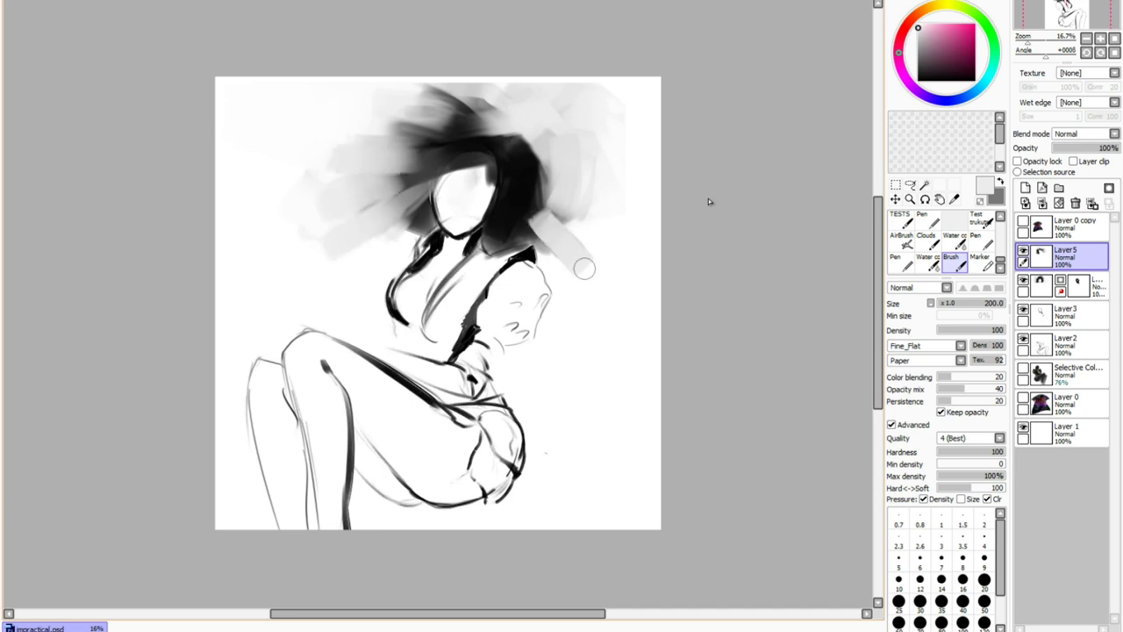
{"action": "left_click_drag", "start_coordinate": [526, 182], "coordinate": [563, 230]}
{"action": "mouse_move", "coordinate": [519, 173]}
{"action": "left_mouse_down"}
{"action": "mouse_move", "coordinate": [545, 142]}
{"action": "mouse_move", "coordinate": [564, 264]}
{"action": "left_mouse_up"}
Mirror the view and darken the hair beside the face with a sampled dark tone
{"action": "key", "text": "h"}
{"action": "left_click", "coordinate": [369, 194], "text": "alt"}
{"action": "mouse_move", "coordinate": [365, 197]}
{"action": "left_mouse_down"}
{"action": "mouse_move", "coordinate": [323, 230]}
{"action": "mouse_move", "coordinate": [342, 235]}
{"action": "left_mouse_up"}
Trim and blend the hair's outer silhouette with a sampled light tone and a larger brush
{"action": "left_click", "coordinate": [614, 263], "text": "alt"}
{"action": "key", "text": "bracketright"}
{"action": "mouse_move", "coordinate": [318, 103]}
{"action": "left_mouse_down"}
{"action": "mouse_move", "coordinate": [275, 120]}
{"action": "mouse_move", "coordinate": [302, 241]}
{"action": "left_mouse_up"}
{"action": "mouse_move", "coordinate": [416, 98]}
{"action": "left_mouse_down"}
{"action": "mouse_move", "coordinate": [354, 100]}
{"action": "mouse_move", "coordinate": [337, 209]}
{"action": "left_mouse_up"}
{"action": "left_click_drag", "start_coordinate": [355, 135], "coordinate": [340, 202]}
{"action": "left_click_drag", "start_coordinate": [420, 97], "coordinate": [388, 104]}
{"action": "mouse_move", "coordinate": [336, 169]}
{"action": "left_mouse_down"}
{"action": "mouse_move", "coordinate": [328, 196]}
{"action": "mouse_move", "coordinate": [359, 183]}
{"action": "left_mouse_up"}
{"action": "left_click", "coordinate": [553, 255], "text": "alt"}
Add a layer above Layer5 and draw loose, curling black hair strands with the Marker at size 27
{"action": "left_click", "coordinate": [1025, 188]}
{"action": "left_click", "coordinate": [981, 262]}
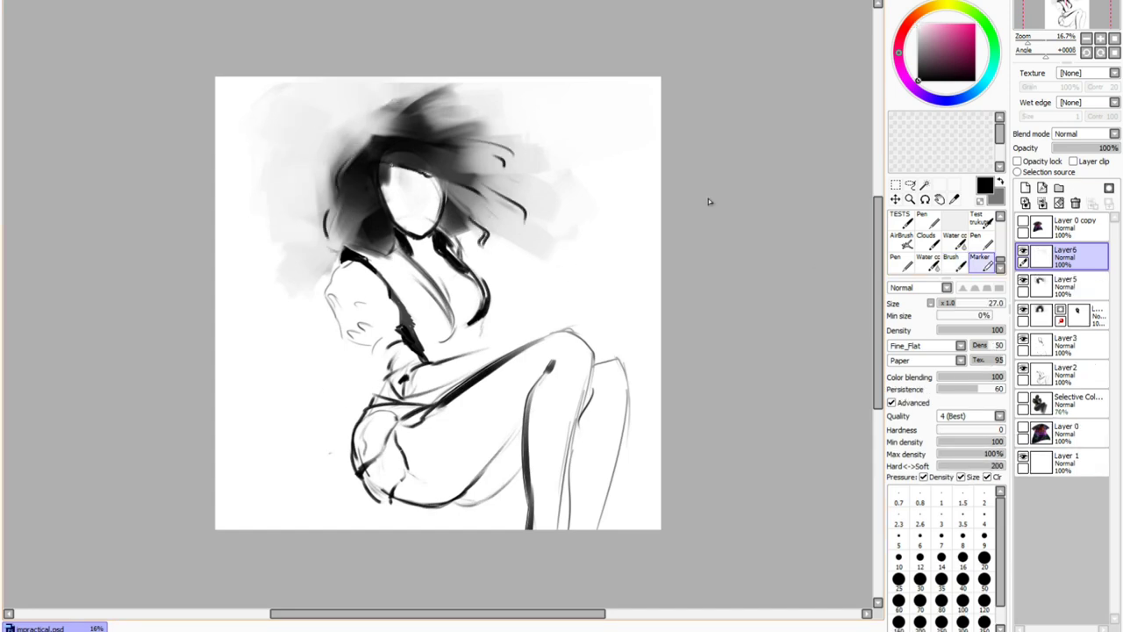
{"action": "scroll", "coordinate": [708, 199], "scroll_direction": "up", "scroll_amount": 1}
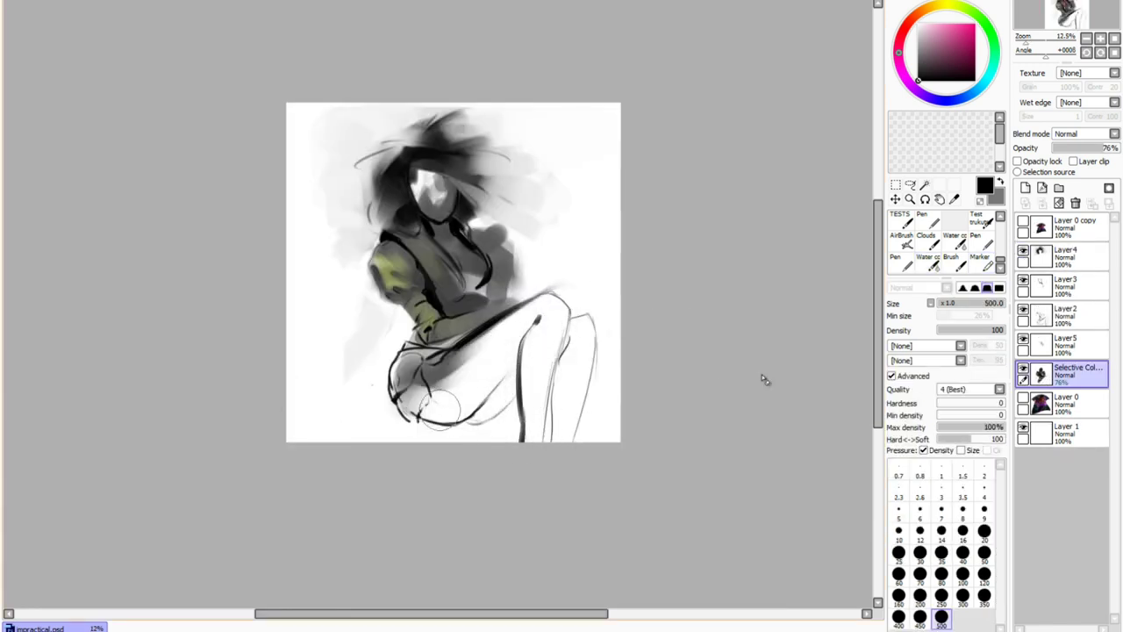
Erase the grey paint from the face and neckline on the Selective Color layer, then compare the figure with that layer hidden and shown
{"action": "mouse_move", "coordinate": [459, 299]}
{"action": "left_mouse_down"}
{"action": "mouse_move", "coordinate": [488, 285]}
{"action": "mouse_move", "coordinate": [447, 275]}
{"action": "mouse_move", "coordinate": [430, 180]}
{"action": "left_mouse_up"}
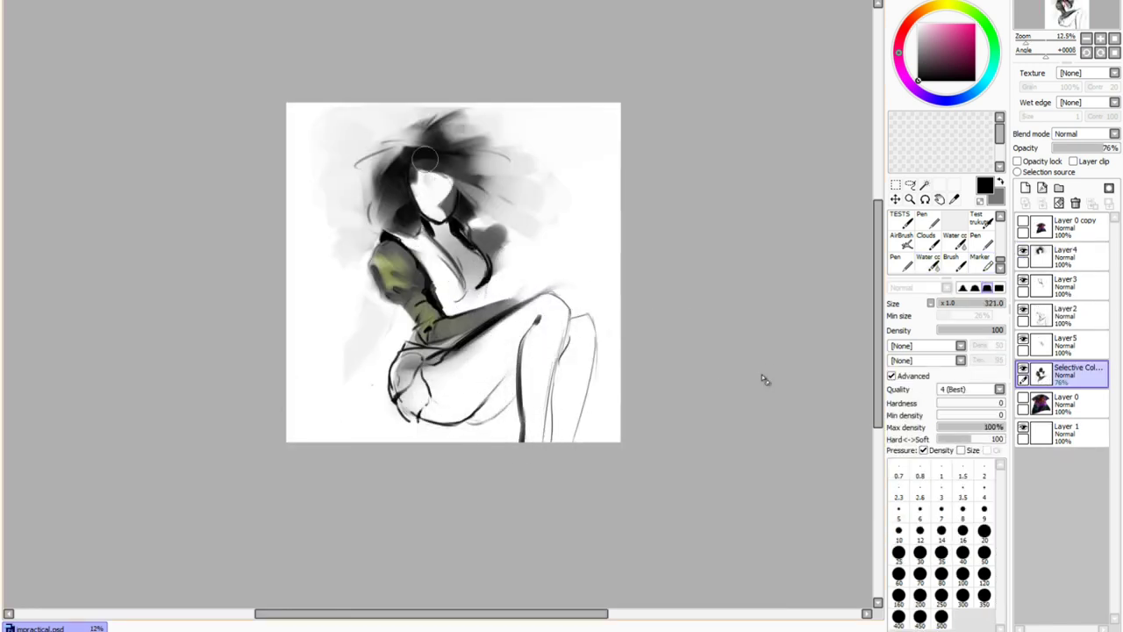
{"action": "key", "text": "ctrl+z"}
{"action": "key", "text": "]"}
{"action": "key", "text": "]"}
{"action": "mouse_move", "coordinate": [474, 280]}
{"action": "left_mouse_down"}
{"action": "mouse_move", "coordinate": [467, 249]}
{"action": "mouse_move", "coordinate": [421, 185]}
{"action": "mouse_move", "coordinate": [446, 210]}
{"action": "left_mouse_up"}
{"action": "key", "text": "["}
{"action": "key", "text": "]"}
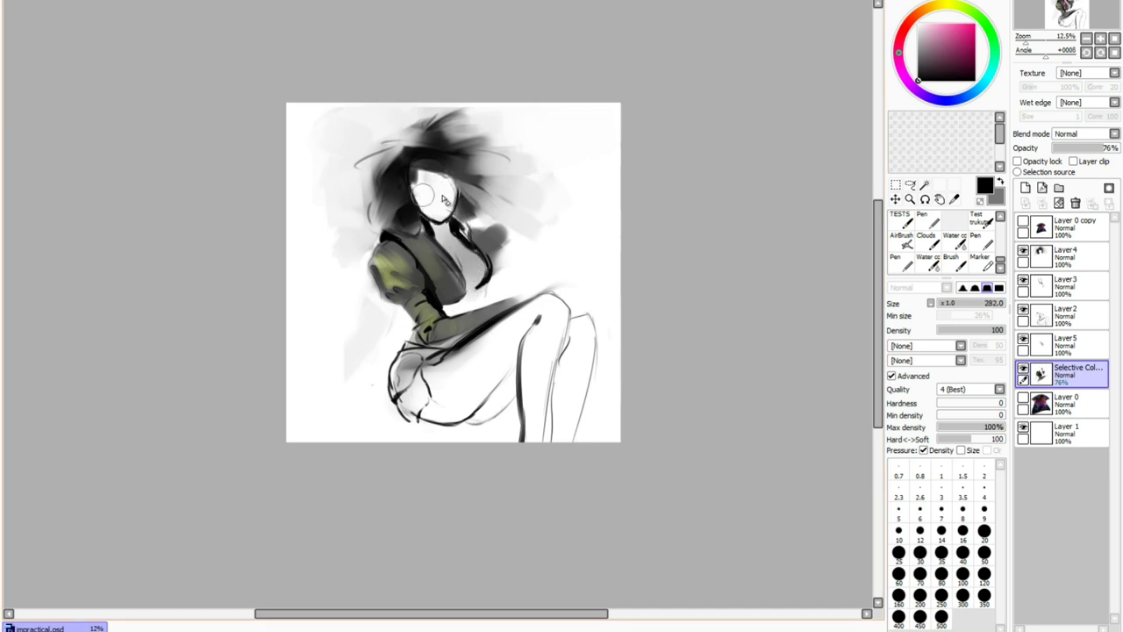
{"action": "left_click", "coordinate": [1023, 368]}
{"action": "left_click", "coordinate": [1023, 368]}
{"action": "left_click", "coordinate": [1023, 369]}
{"action": "left_click", "coordinate": [1023, 368]}
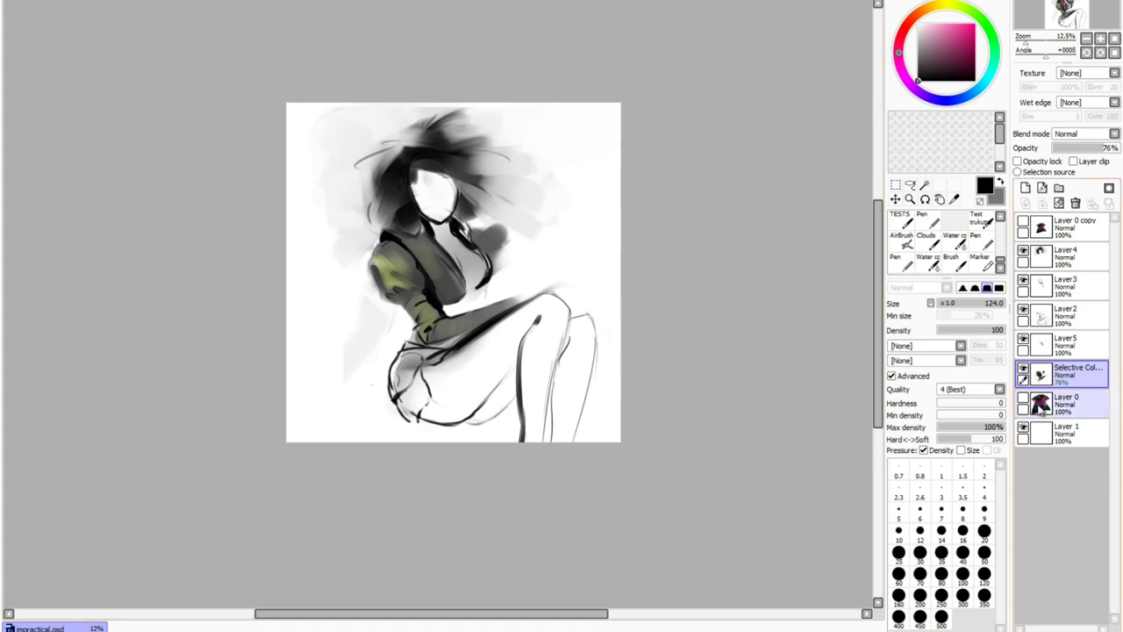
Sketch the far shoulder, sleeve folds and cuffs on Layer6 with the black Marker at size 27, checking them against the jacket colours
{"action": "left_click", "coordinate": [928, 261]}
{"action": "scroll", "coordinate": [430, 281], "scroll_direction": "up", "scroll_amount": 1}
{"action": "right_click", "coordinate": [454, 294]}
{"action": "left_click_drag", "start_coordinate": [472, 294], "coordinate": [466, 315]}
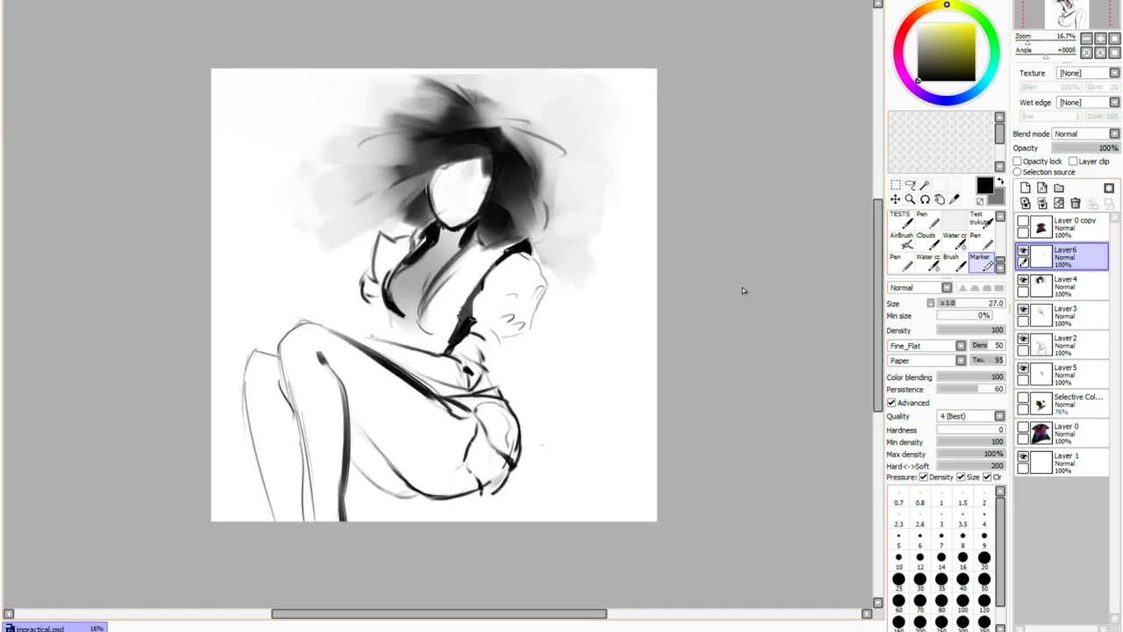
{"action": "key", "text": "h"}
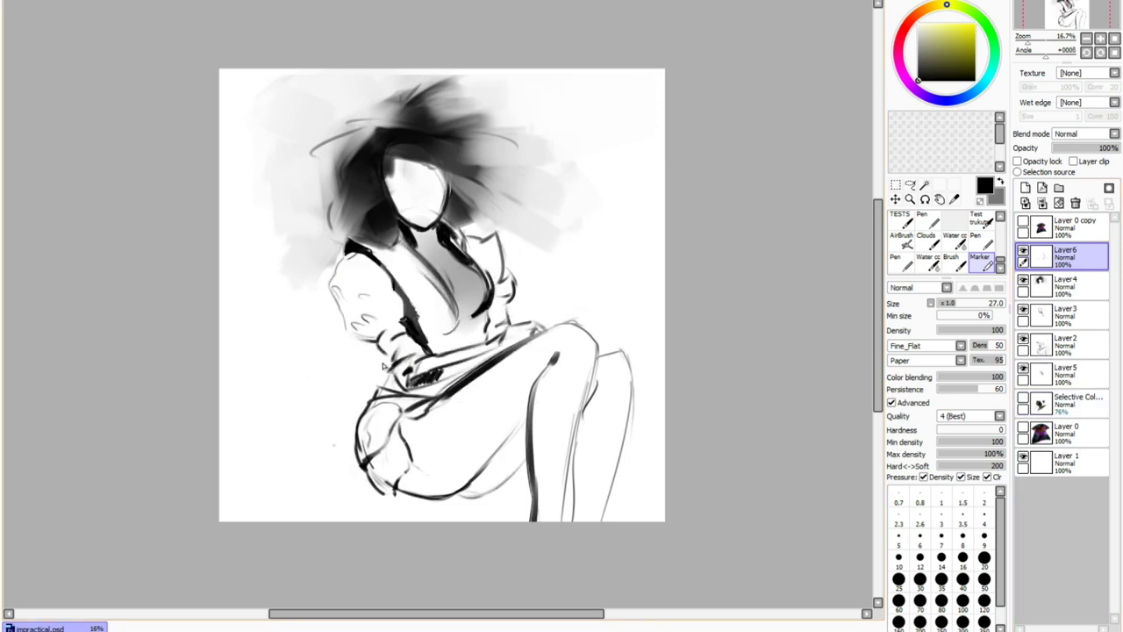
{"action": "left_click_drag", "start_coordinate": [500, 349], "coordinate": [405, 386]}
{"action": "key", "text": "ctrl+z"}
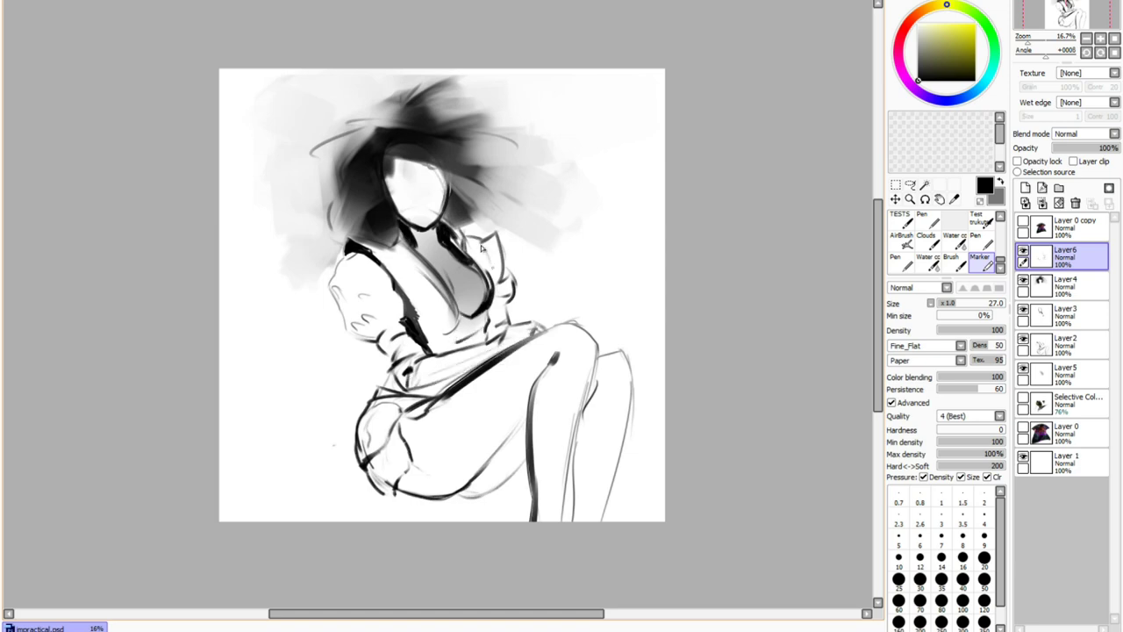
{"action": "left_click", "coordinate": [1022, 402]}
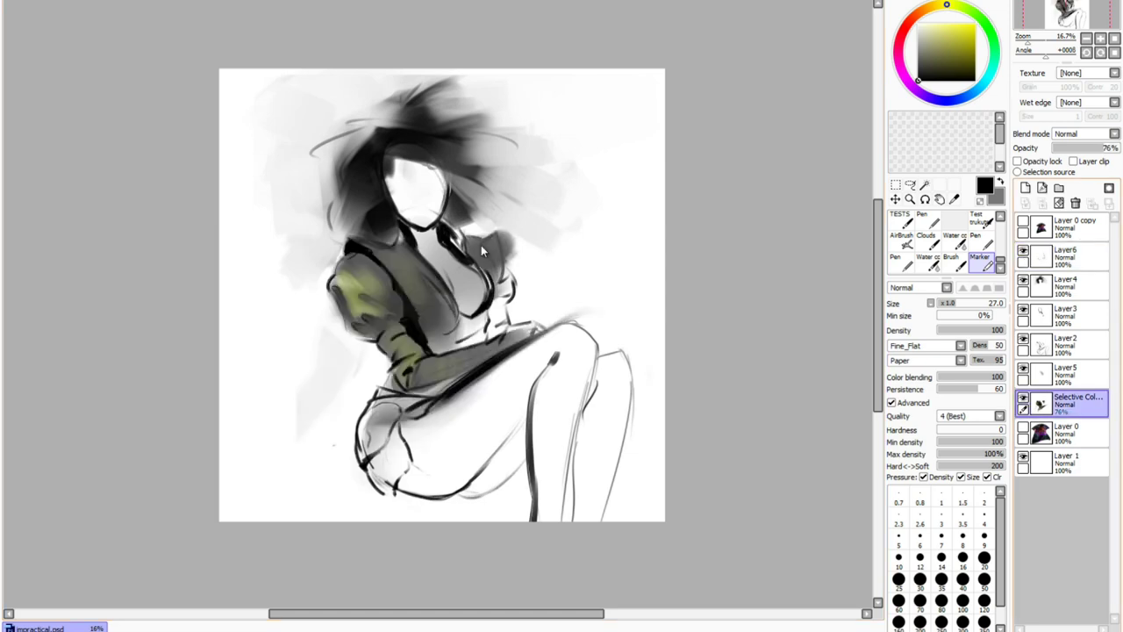
{"action": "left_click", "coordinate": [1023, 401]}
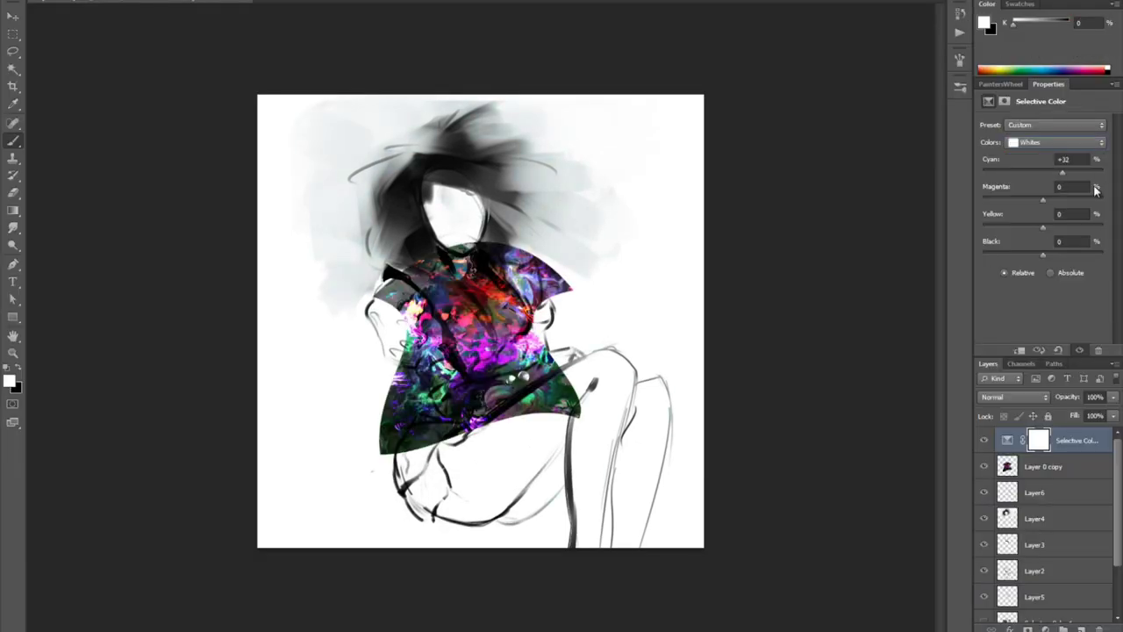
In Photoshop, replace the Selective Color adjustment above Layer 0 copy with Hue/Saturation at saturation +69 and lightness -34
{"action": "key", "text": "Delete"}
{"action": "left_click", "coordinate": [1045, 629]}
{"action": "left_click", "coordinate": [1044, 468]}
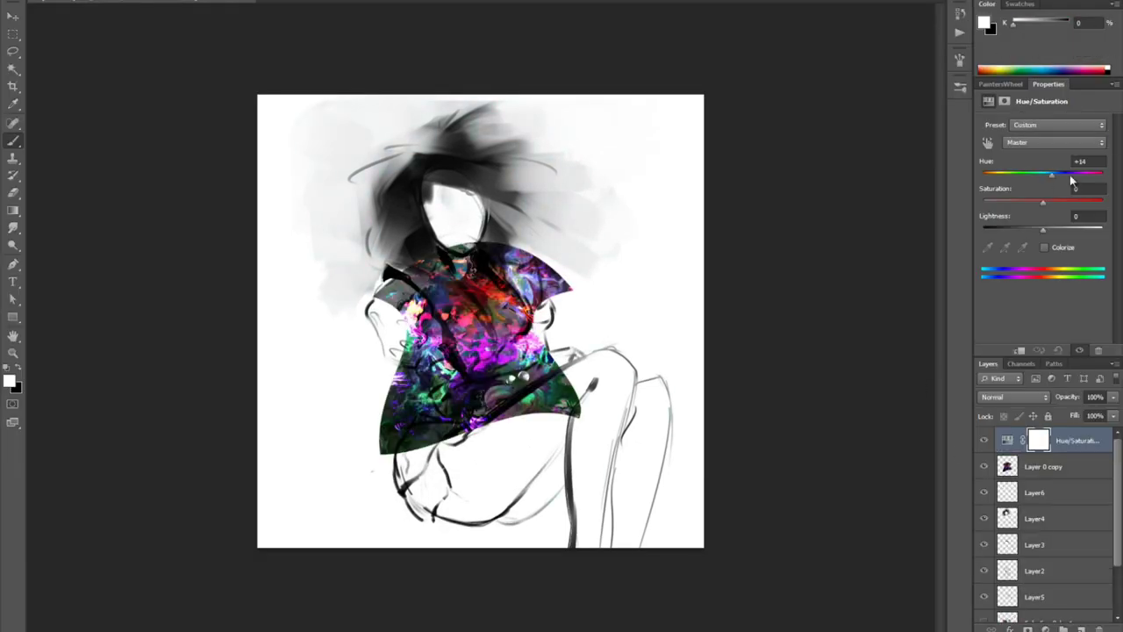
{"action": "left_click_drag", "start_coordinate": [1042, 175], "coordinate": [1044, 177]}
{"action": "left_click_drag", "start_coordinate": [1042, 230], "coordinate": [979, 235]}
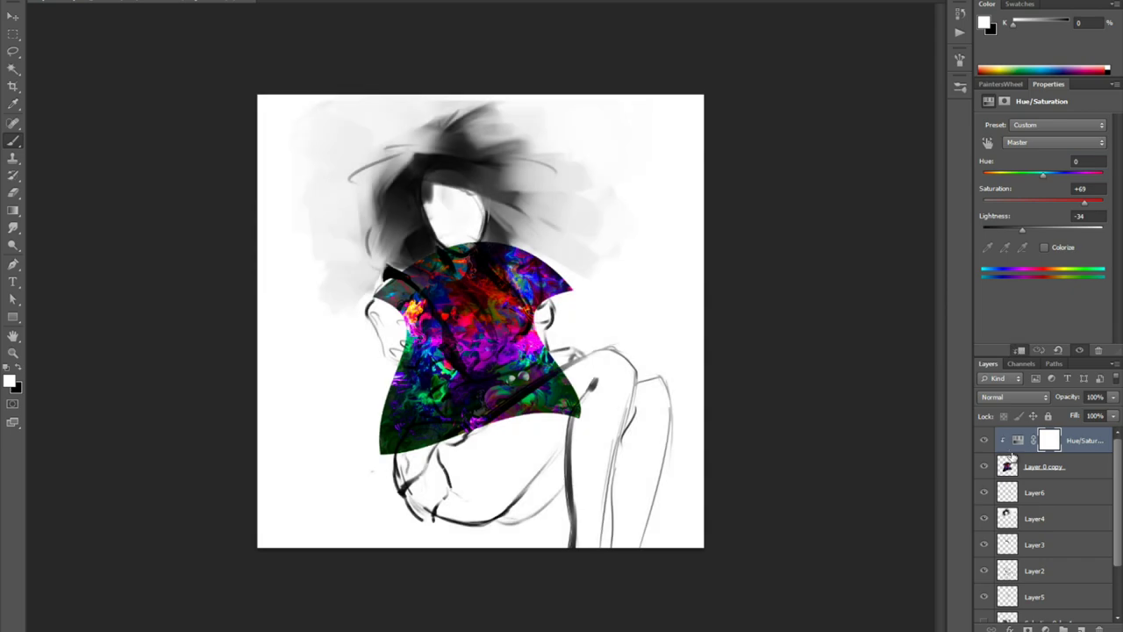
Add a Selective Color adjustment on top with Neutrals at cyan -100, magenta 0, yellow +81 and black +61
{"action": "left_click", "coordinate": [1044, 629]}
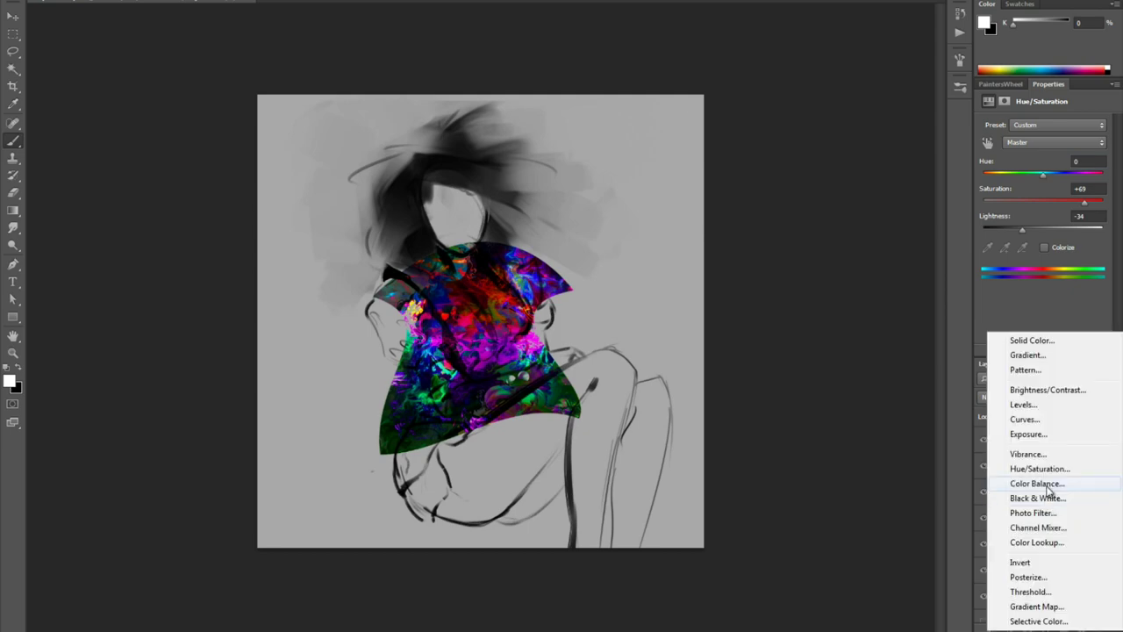
{"action": "left_click", "coordinate": [1039, 621]}
{"action": "left_click", "coordinate": [1056, 142]}
{"action": "left_click", "coordinate": [1035, 231]}
{"action": "left_click_drag", "start_coordinate": [1042, 173], "coordinate": [983, 174]}
{"action": "type", "text": "0"}
{"action": "left_click_drag", "start_coordinate": [1042, 228], "coordinate": [1079, 256]}
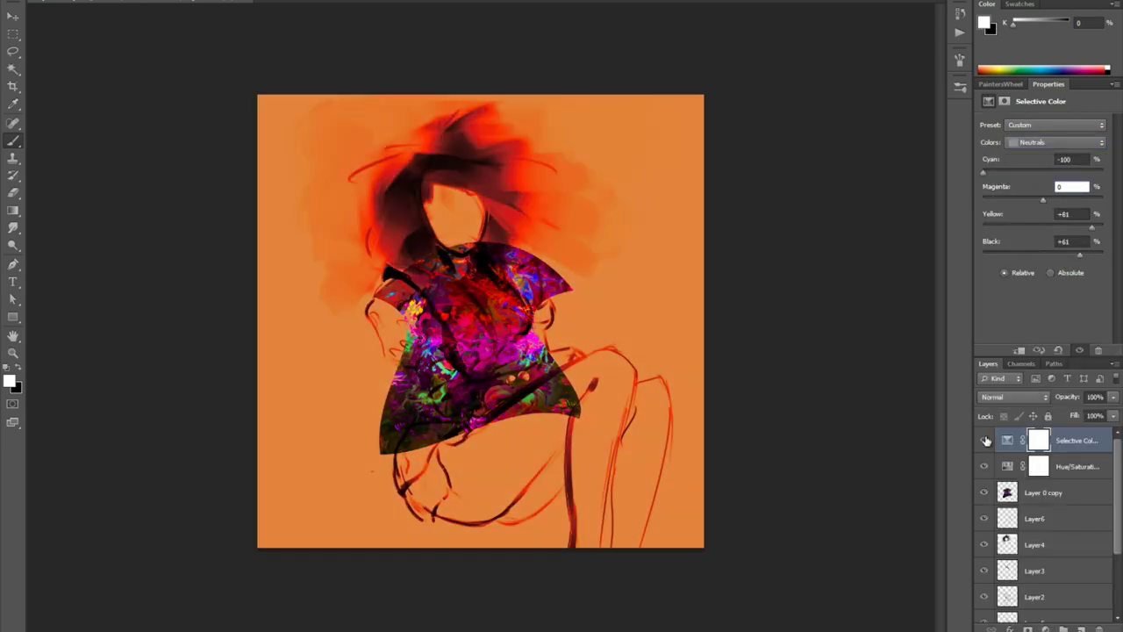
Paint black on the Selective Color mask over the figure's body, head and legs, hiding Layer 0 copy to see the line art
{"action": "left_click", "coordinate": [1039, 440]}
{"action": "key", "text": "x"}
{"action": "left_click_drag", "start_coordinate": [408, 320], "coordinate": [491, 338]}
{"action": "left_click", "coordinate": [983, 492]}
{"action": "left_click_drag", "start_coordinate": [526, 421], "coordinate": [570, 483]}
{"action": "key", "text": "["}
{"action": "key", "text": "["}
{"action": "key", "text": "["}
{"action": "left_click_drag", "start_coordinate": [596, 443], "coordinate": [590, 535]}
{"action": "mouse_move", "coordinate": [627, 531]}
{"action": "left_mouse_down"}
{"action": "mouse_move", "coordinate": [650, 415]}
{"action": "mouse_move", "coordinate": [540, 351]}
{"action": "mouse_move", "coordinate": [526, 290]}
{"action": "mouse_move", "coordinate": [391, 329]}
{"action": "mouse_move", "coordinate": [416, 226]}
{"action": "mouse_move", "coordinate": [381, 201]}
{"action": "mouse_move", "coordinate": [542, 194]}
{"action": "left_mouse_up"}
{"action": "key", "text": "x"}
Show Layer 0 copy, add a mask to it and paint the mask so the texture fills only the blouse between the lapels
{"action": "left_click", "coordinate": [1038, 466]}
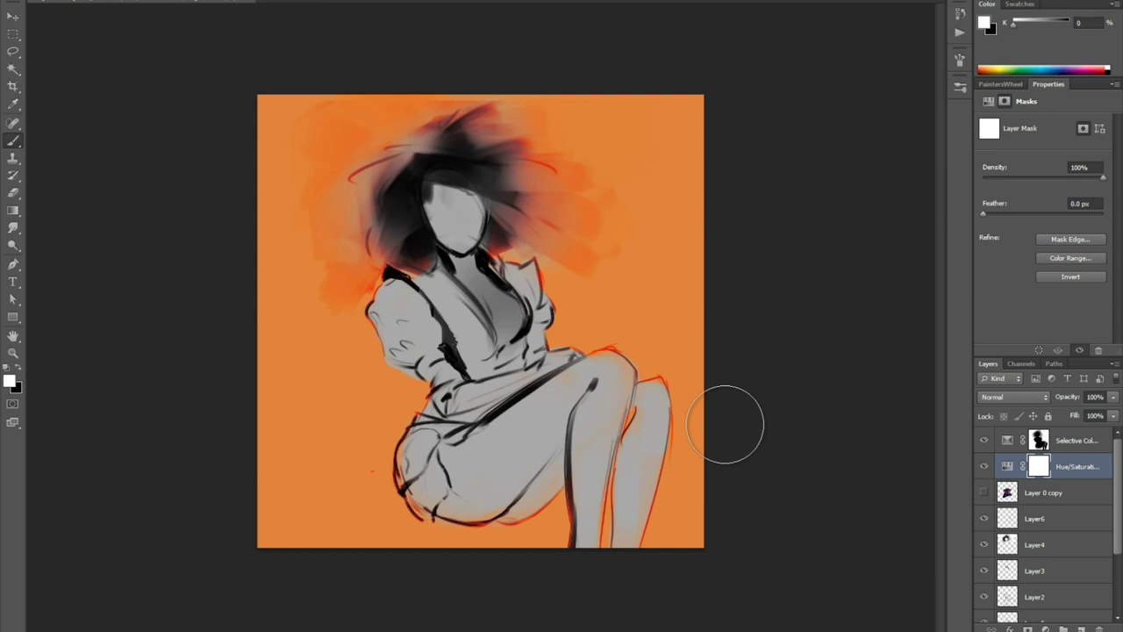
{"action": "left_click", "coordinate": [983, 492]}
{"action": "left_click", "coordinate": [1030, 493]}
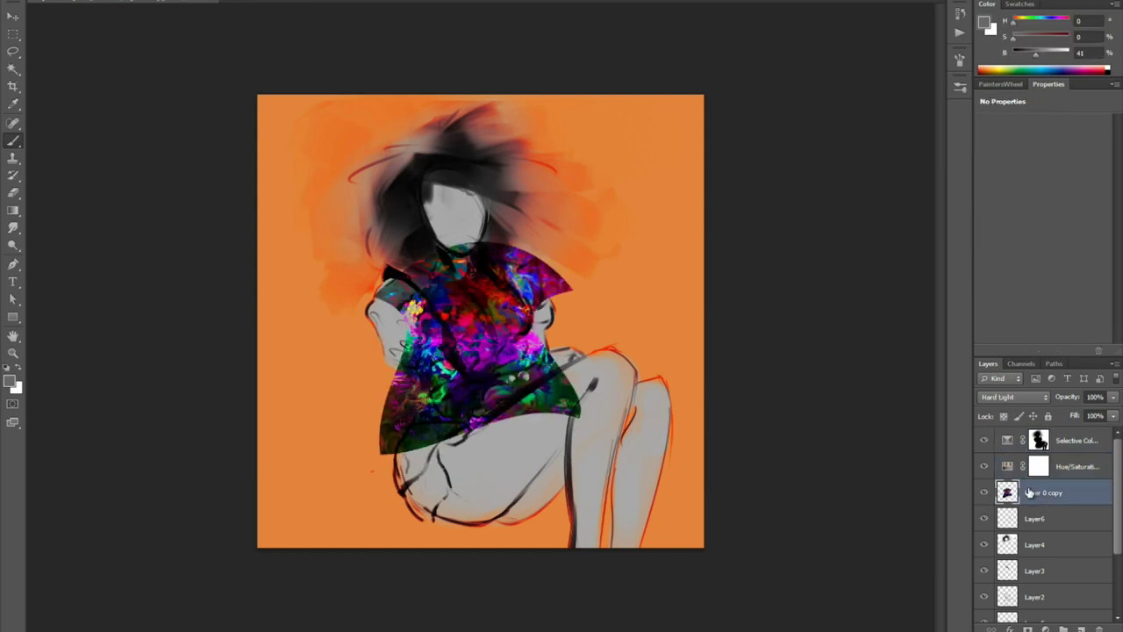
{"action": "left_click", "coordinate": [1027, 629]}
{"action": "mouse_move", "coordinate": [391, 302]}
{"action": "left_mouse_down"}
{"action": "mouse_move", "coordinate": [427, 402]}
{"action": "mouse_move", "coordinate": [440, 242]}
{"action": "mouse_move", "coordinate": [583, 351]}
{"action": "mouse_move", "coordinate": [515, 329]}
{"action": "mouse_move", "coordinate": [423, 363]}
{"action": "left_mouse_up"}
{"action": "key", "text": "ctrl+plus"}
{"action": "key", "text": "x"}
{"action": "key", "text": "bracketleft"}
{"action": "key", "text": "bracketleft"}
{"action": "key", "text": "bracketleft"}
{"action": "left_click_drag", "start_coordinate": [372, 285], "coordinate": [369, 220]}
{"action": "key", "text": "x"}
{"action": "left_click_drag", "start_coordinate": [435, 378], "coordinate": [461, 403]}
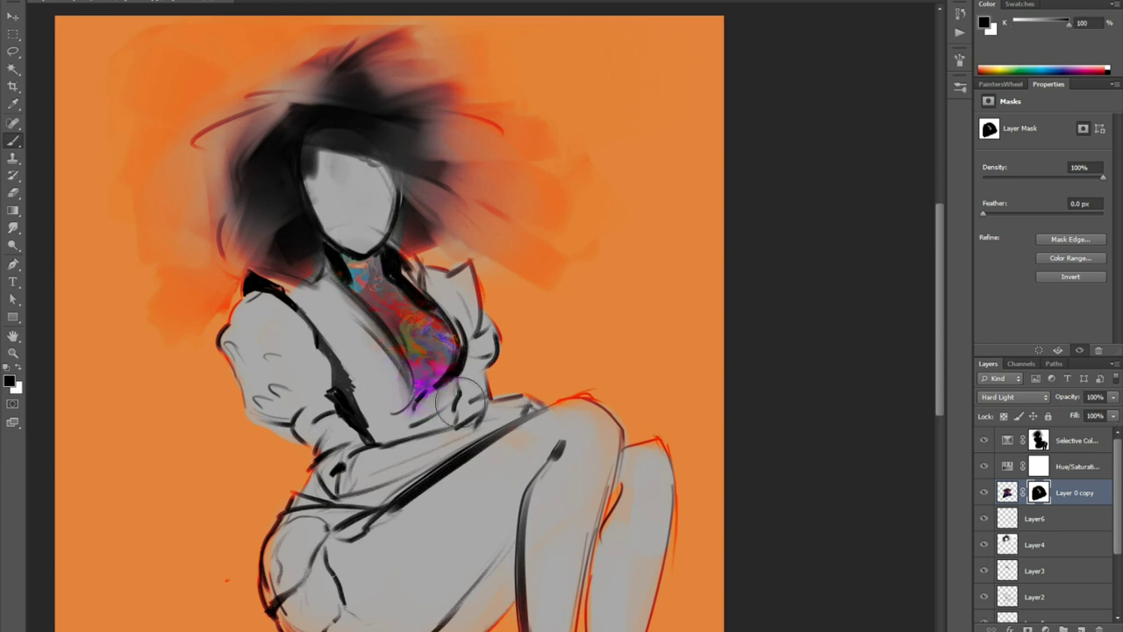
Refine the Layer 0 copy mask along the neckline and lapels by alternating white and black strokes
{"action": "key", "text": "ctrl+plus"}
{"action": "key", "text": "x"}
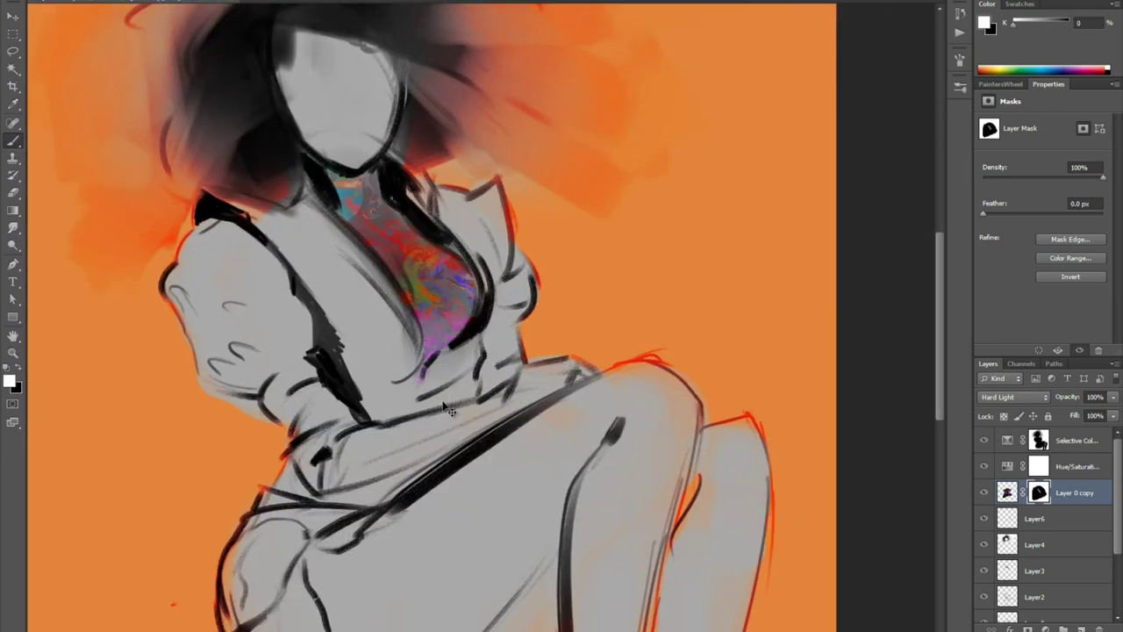
{"action": "left_click_drag", "start_coordinate": [444, 330], "coordinate": [421, 265]}
{"action": "key", "text": "x"}
{"action": "left_click_drag", "start_coordinate": [400, 359], "coordinate": [412, 372]}
{"action": "key", "text": "x"}
{"action": "left_click_drag", "start_coordinate": [425, 251], "coordinate": [430, 329]}
{"action": "key", "text": "x"}
{"action": "left_click_drag", "start_coordinate": [465, 369], "coordinate": [379, 338]}
{"action": "key", "text": "ctrl+minus"}
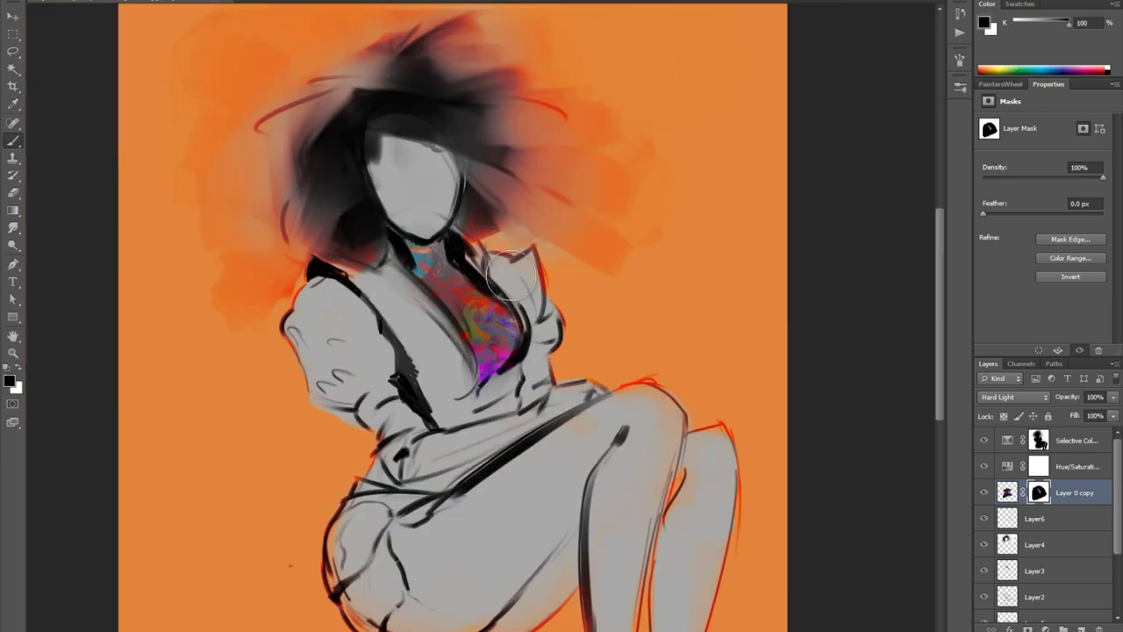
{"action": "key", "text": "ctrl+minus"}
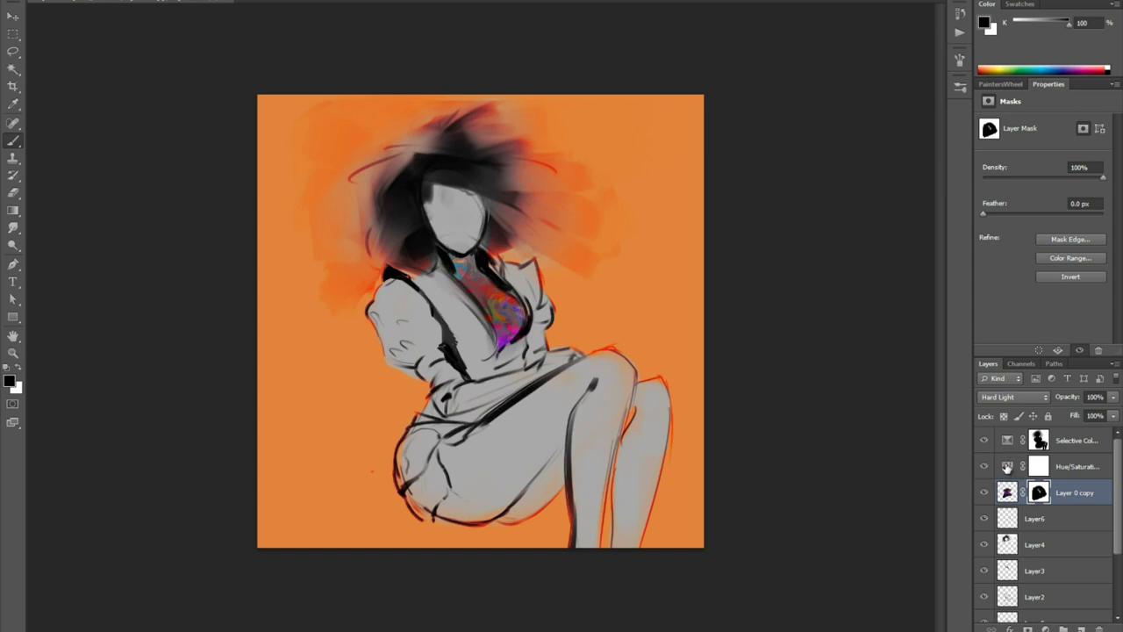
Show the Selective Color layer holding the olive jacket paint, add a mask to it and paint over the figure
{"action": "scroll", "coordinate": [1007, 469], "scroll_direction": "down", "scroll_amount": 3}
{"action": "left_click", "coordinate": [984, 573]}
{"action": "left_click", "coordinate": [1022, 577]}
{"action": "left_click", "coordinate": [1027, 628]}
{"action": "mouse_move", "coordinate": [467, 440]}
{"action": "left_mouse_down"}
{"action": "mouse_move", "coordinate": [630, 359]}
{"action": "mouse_move", "coordinate": [566, 281]}
{"action": "mouse_move", "coordinate": [427, 248]}
{"action": "left_mouse_up"}
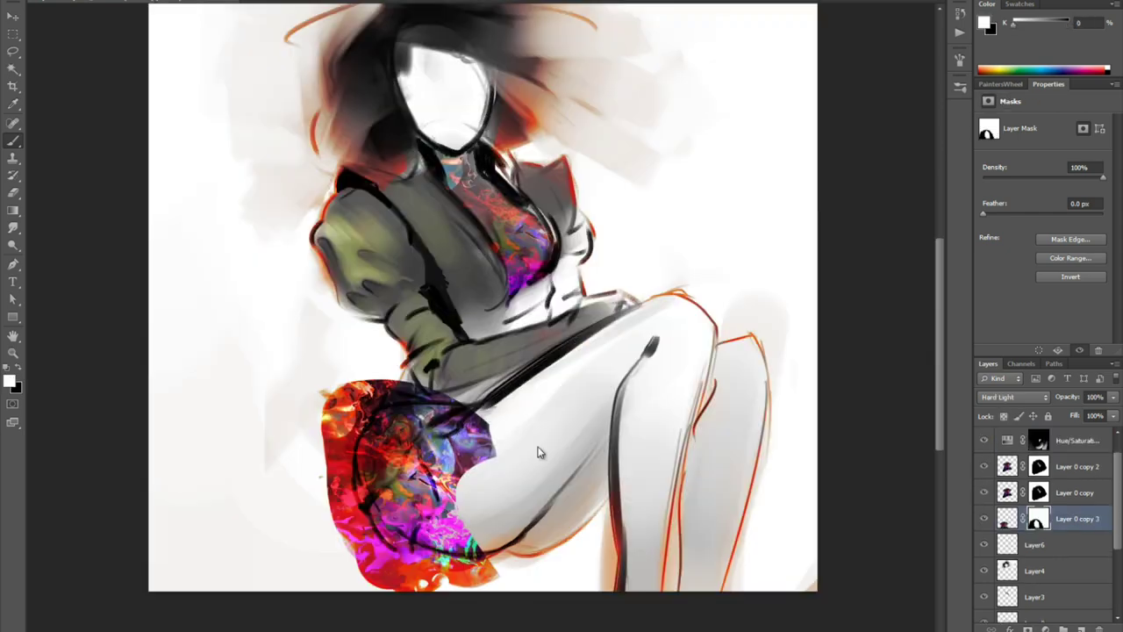
Paint the Layer 0 copy 3 mask to trim the colourful texture to the garment around the hip
{"action": "key", "text": "x"}
{"action": "mouse_move", "coordinate": [492, 438]}
{"action": "left_mouse_down"}
{"action": "mouse_move", "coordinate": [430, 562]}
{"action": "mouse_move", "coordinate": [334, 396]}
{"action": "mouse_move", "coordinate": [412, 377]}
{"action": "mouse_move", "coordinate": [445, 474]}
{"action": "mouse_move", "coordinate": [358, 540]}
{"action": "left_mouse_up"}
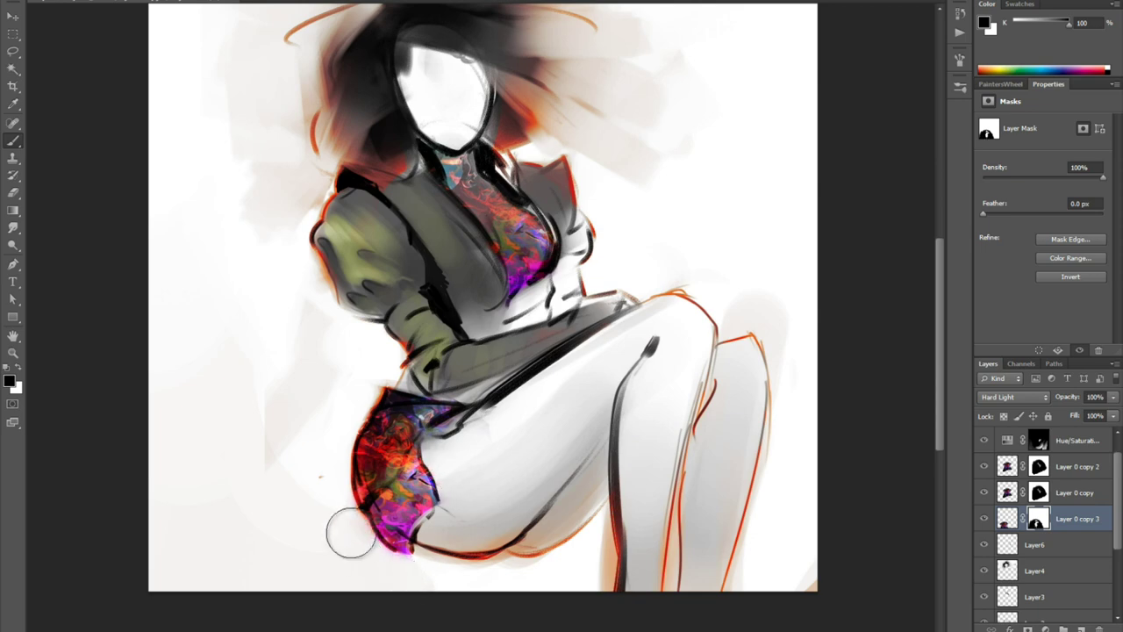
{"action": "key", "text": "x"}
{"action": "left_click_drag", "start_coordinate": [442, 508], "coordinate": [416, 530]}
Clean up the hip texture's edges on the Layer 0 copy 3 mask along the waistband, hem and thigh with a smaller brush
{"action": "key", "text": "ctrl+plus"}
{"action": "key", "text": "x"}
{"action": "key", "text": "bracketleft"}
{"action": "key", "text": "bracketleft"}
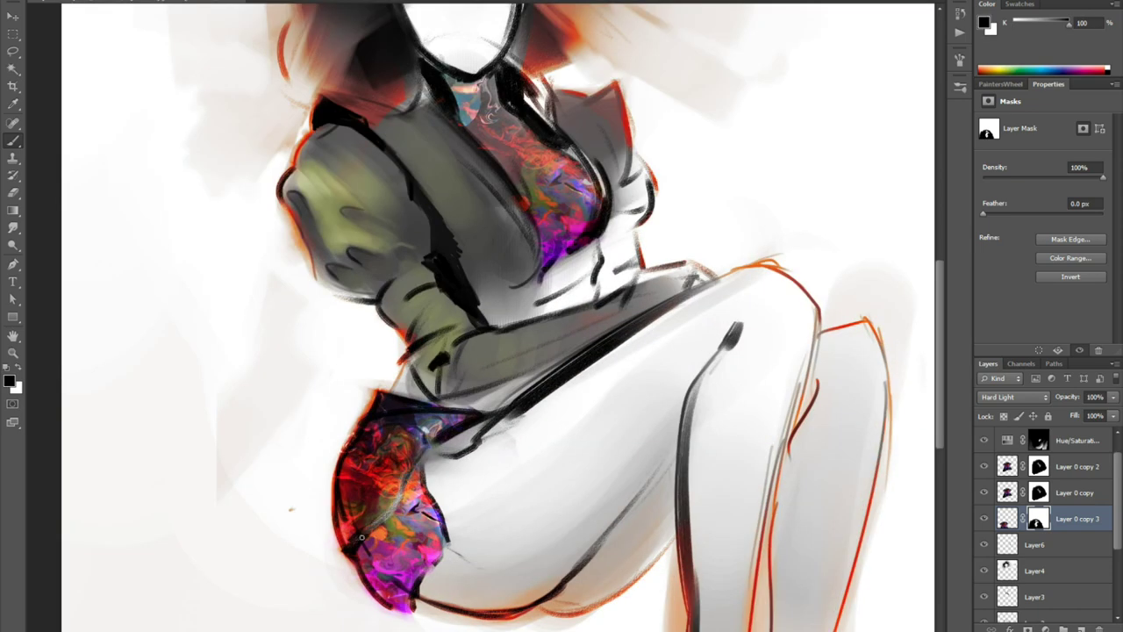
{"action": "key", "text": "x"}
{"action": "key", "text": "x"}
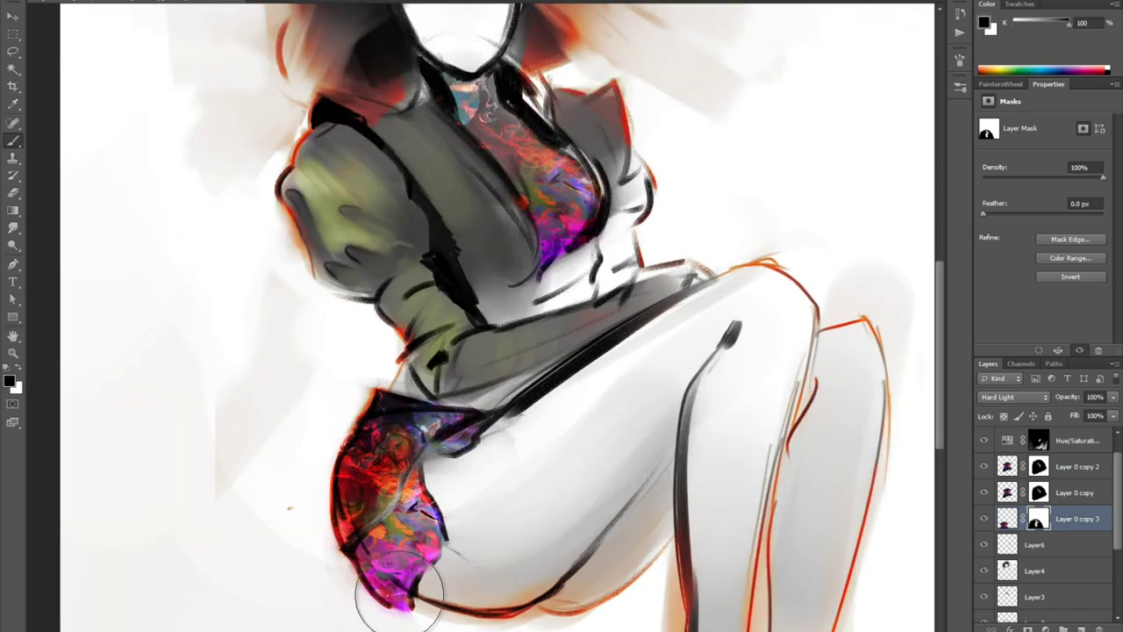
{"action": "mouse_move", "coordinate": [395, 579]}
{"action": "left_mouse_down"}
{"action": "mouse_move", "coordinate": [379, 447]}
{"action": "mouse_move", "coordinate": [456, 430]}
{"action": "left_mouse_up"}
{"action": "left_click_drag", "start_coordinate": [409, 520], "coordinate": [399, 519]}
{"action": "key", "text": "ctrl+minus"}
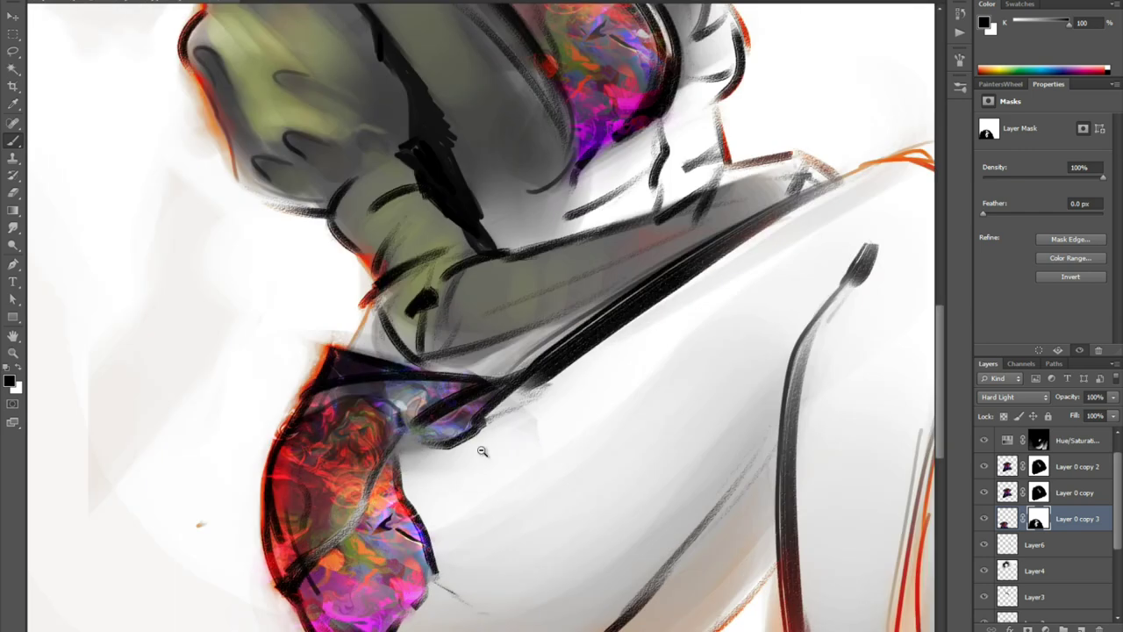
{"action": "key", "text": "ctrl+minus"}
Add a mask to Layer4 and paint black along the face outline to hide the overlapping hair paint
{"action": "scroll", "coordinate": [1009, 518], "scroll_direction": "down", "scroll_amount": 2}
{"action": "left_click", "coordinate": [1033, 508]}
{"action": "left_click", "coordinate": [984, 534]}
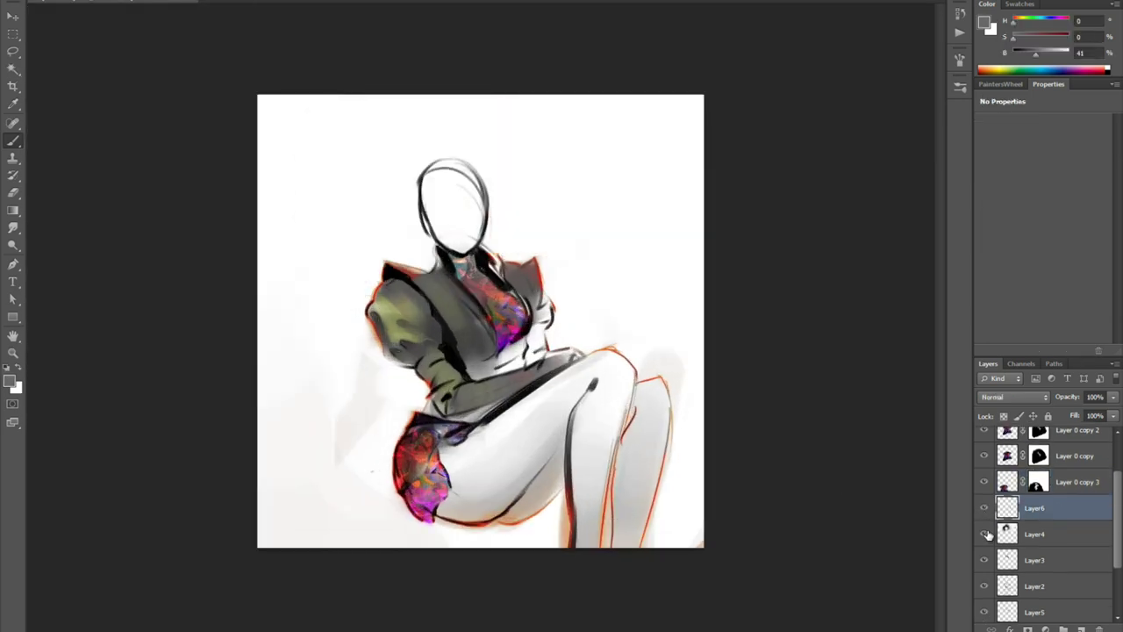
{"action": "left_click", "coordinate": [984, 534]}
{"action": "left_click", "coordinate": [1035, 535]}
{"action": "left_click", "coordinate": [1028, 628]}
{"action": "scroll", "coordinate": [407, 266], "scroll_direction": "up", "scroll_amount": 2}
{"action": "mouse_move", "coordinate": [447, 281]}
{"action": "left_mouse_down"}
{"action": "mouse_move", "coordinate": [365, 266]}
{"action": "mouse_move", "coordinate": [378, 237]}
{"action": "left_mouse_up"}
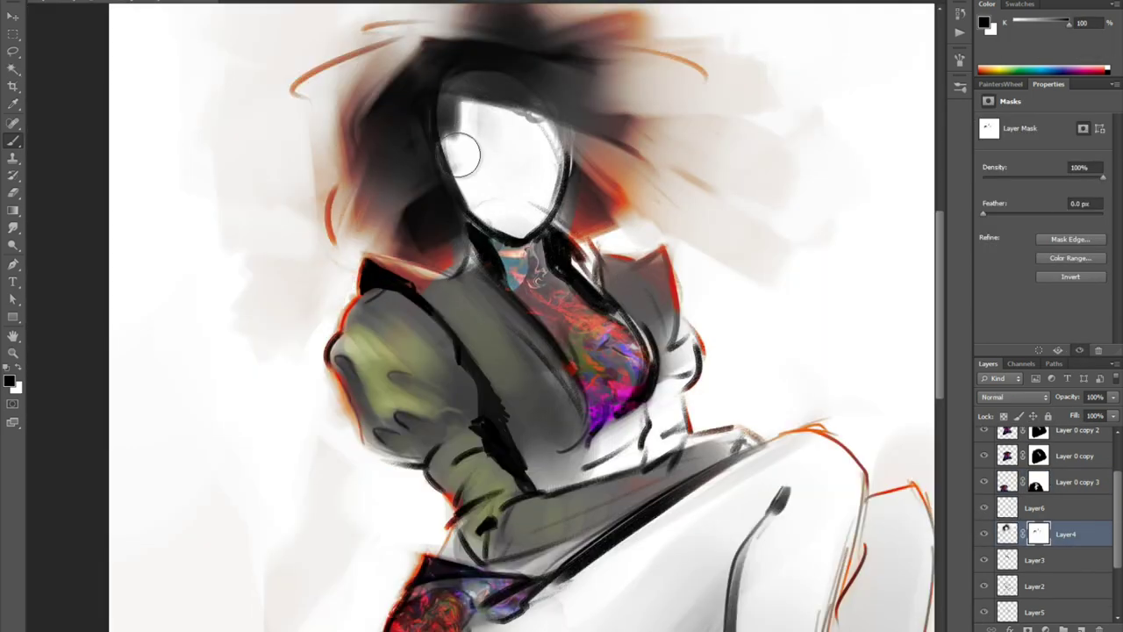
{"action": "left_click_drag", "start_coordinate": [464, 156], "coordinate": [460, 185]}
{"action": "key", "text": "x"}
{"action": "key", "text": "ctrl+minus"}
{"action": "key", "text": "ctrl+minus"}
Move Layer6 below Layer4, merge it with Layer3 into Layer2, and check the texture layers by toggling their visibility
{"action": "left_click_drag", "start_coordinate": [1030, 511], "coordinate": [1017, 544]}
{"action": "left_click", "coordinate": [984, 534]}
{"action": "left_click", "coordinate": [984, 534]}
{"action": "key", "text": "ctrl+e"}
{"action": "key", "text": "ctrl+e"}
{"action": "scroll", "coordinate": [990, 544], "scroll_direction": "up", "scroll_amount": 2}
{"action": "left_click", "coordinate": [989, 512]}
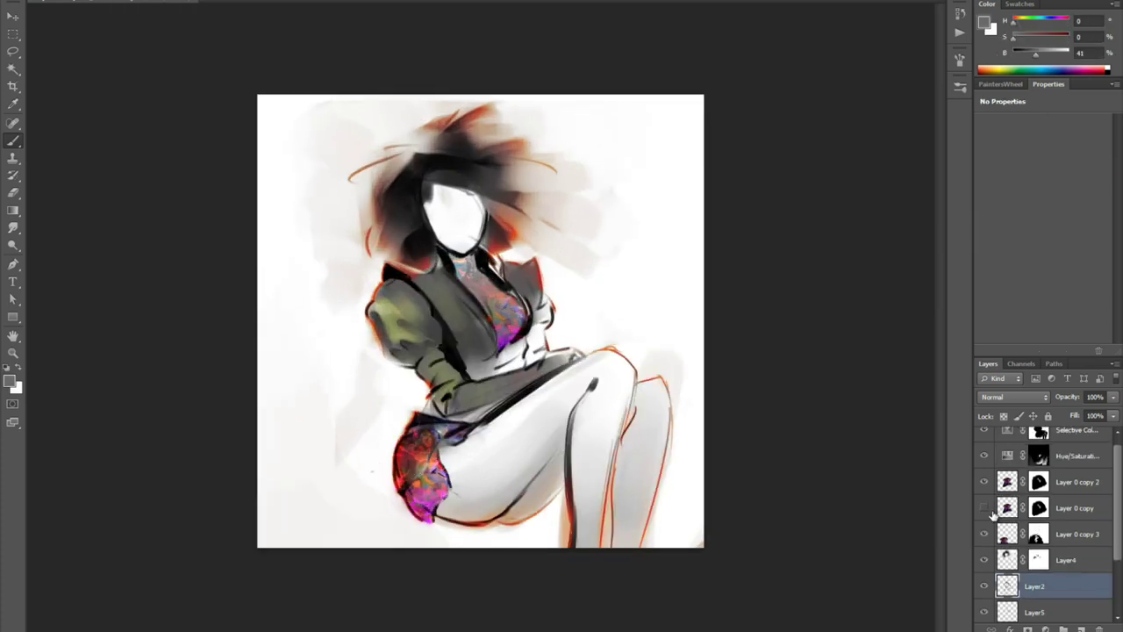
{"action": "left_click", "coordinate": [990, 513]}
{"action": "scroll", "coordinate": [985, 474], "scroll_direction": "up", "scroll_amount": 1}
{"action": "left_click", "coordinate": [986, 467]}
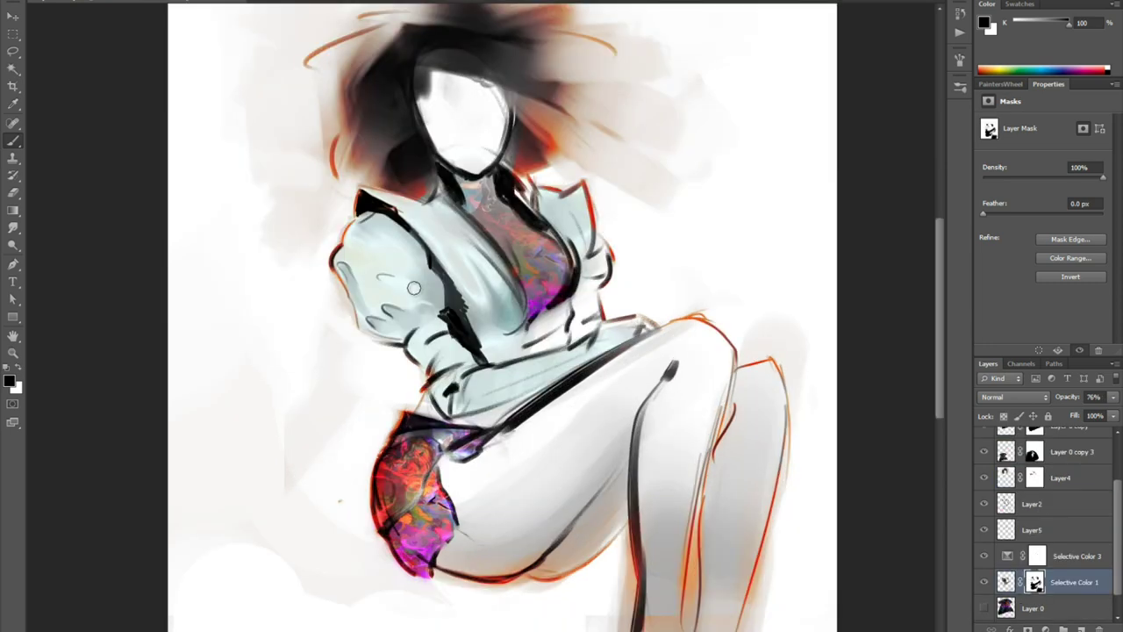
Refine the Selective Color 1 mask over the jacket's puffed sleeve with alternating white and black strokes
{"action": "key", "text": "x"}
{"action": "mouse_move", "coordinate": [439, 281]}
{"action": "left_mouse_down"}
{"action": "mouse_move", "coordinate": [386, 320]}
{"action": "mouse_move", "coordinate": [369, 316]}
{"action": "mouse_move", "coordinate": [409, 325]}
{"action": "left_mouse_up"}
{"action": "key", "text": "x"}
{"action": "left_click_drag", "start_coordinate": [391, 237], "coordinate": [420, 282]}
{"action": "key", "text": "x"}
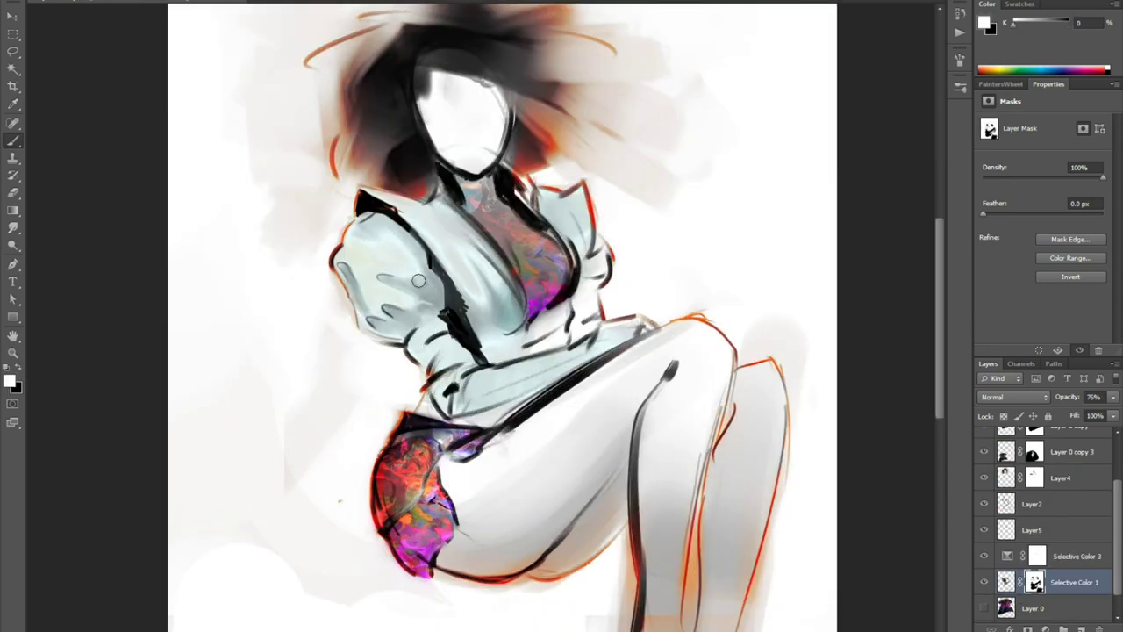
{"action": "key", "text": "x"}
{"action": "key", "text": "x"}
{"action": "key", "text": "x"}
{"action": "key", "text": "ctrl+0"}
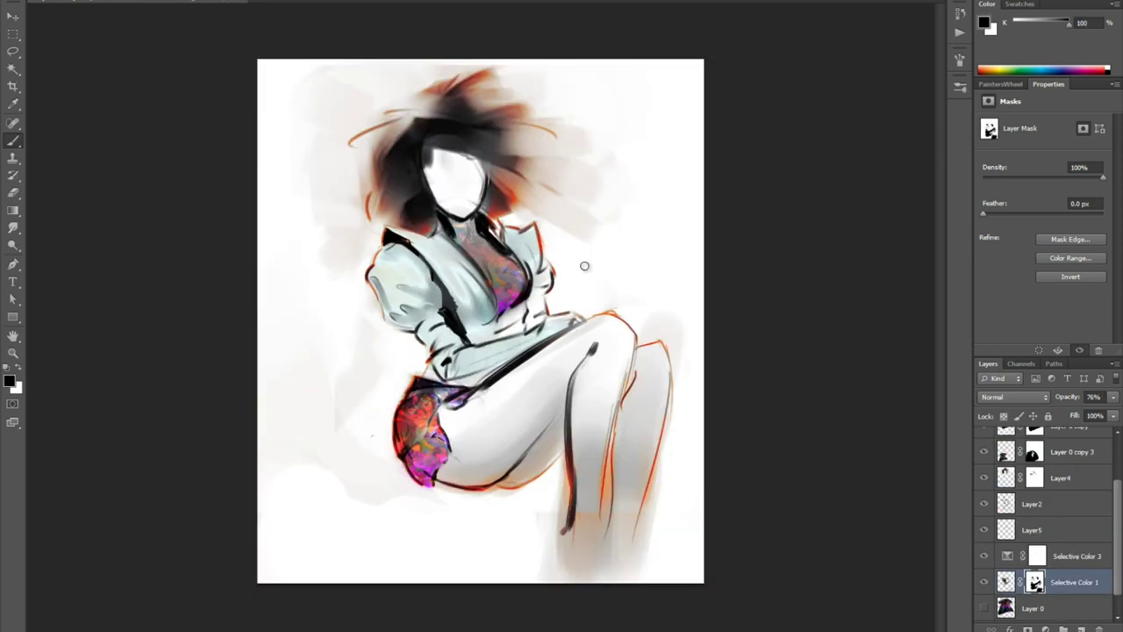
Paint black on the Hue/Saturation mask over the lower legs
{"action": "scroll", "coordinate": [1092, 535], "scroll_direction": "up", "scroll_amount": 2}
{"action": "left_click", "coordinate": [1036, 466]}
{"action": "left_click_drag", "start_coordinate": [563, 472], "coordinate": [559, 539]}
{"action": "left_click_drag", "start_coordinate": [605, 481], "coordinate": [605, 520]}
{"action": "left_click_drag", "start_coordinate": [606, 456], "coordinate": [604, 533]}
{"action": "key", "text": "ctrl+minus"}
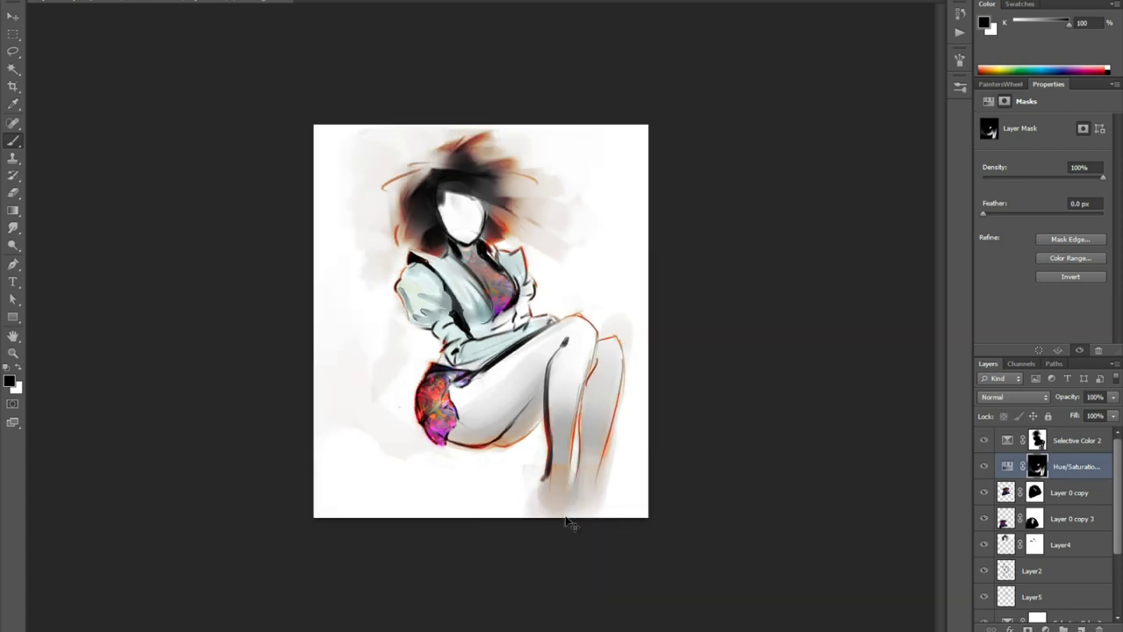
{"action": "key", "text": "ctrl+plus"}
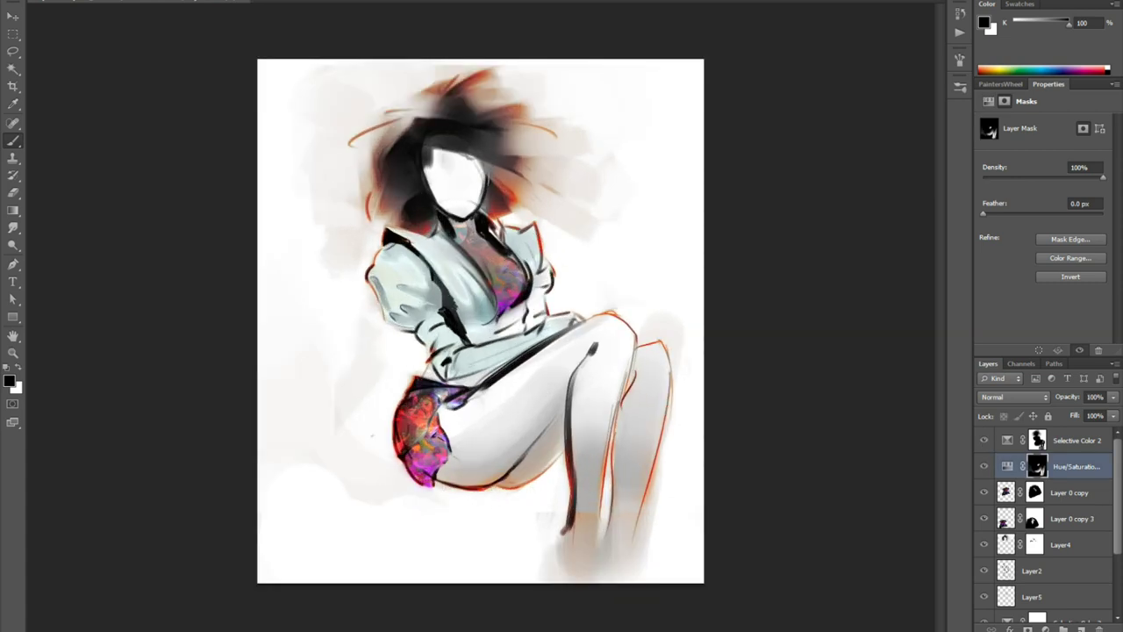
Add a new layer above Layer5 and lasso feathered wing shapes on both sides of the figure's shoulders
{"action": "left_click", "coordinate": [1031, 596]}
{"action": "left_click", "coordinate": [1081, 628]}
{"action": "key", "text": "l"}
{"action": "mouse_move", "coordinate": [512, 215]}
{"action": "left_mouse_down"}
{"action": "mouse_move", "coordinate": [575, 156]}
{"action": "mouse_move", "coordinate": [585, 213]}
{"action": "mouse_move", "coordinate": [671, 197]}
{"action": "mouse_move", "coordinate": [559, 228]}
{"action": "left_mouse_up"}
{"action": "left_click_drag", "start_coordinate": [344, 203], "coordinate": [346, 211]}
{"action": "left_click_drag", "start_coordinate": [335, 228], "coordinate": [329, 235]}
{"action": "left_click_drag", "start_coordinate": [341, 247], "coordinate": [339, 273]}
{"action": "mouse_move", "coordinate": [337, 175]}
{"action": "left_mouse_down"}
{"action": "mouse_move", "coordinate": [270, 133]}
{"action": "mouse_move", "coordinate": [312, 123]}
{"action": "mouse_move", "coordinate": [333, 177]}
{"action": "left_mouse_up"}
{"action": "key", "text": "ctrl+z"}
{"action": "key", "text": "b"}
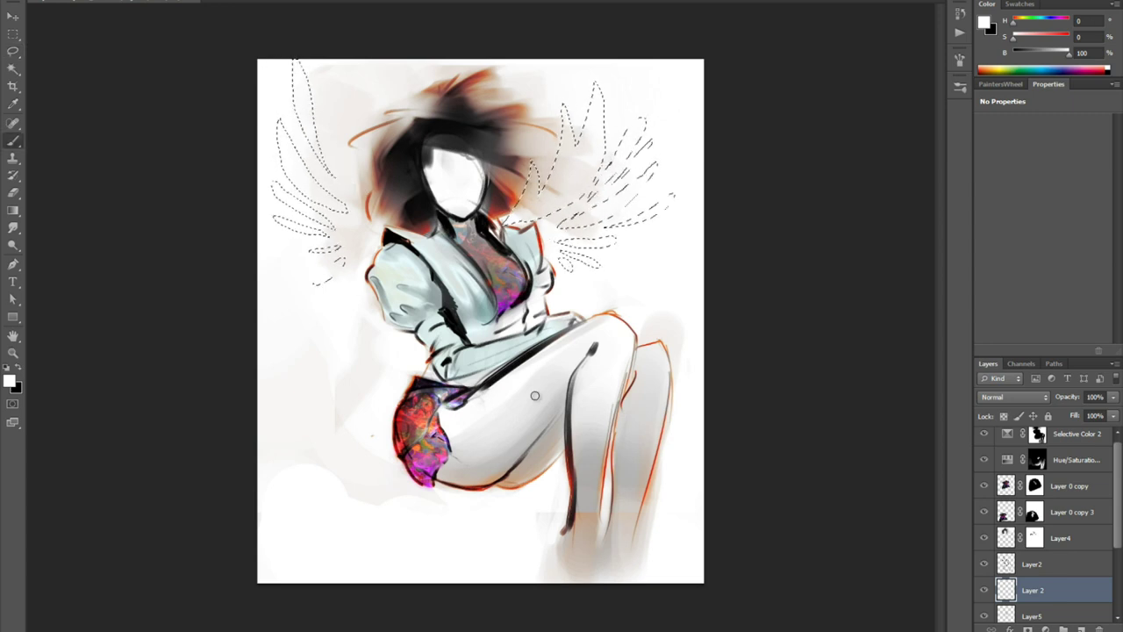
Hide the selection edges, paint the wing feathers in red (saturation 70, brightness 57), and move Layer 2 to the top of the stack
{"action": "key", "text": "ctrl+h"}
{"action": "left_click_drag", "start_coordinate": [1012, 38], "coordinate": [1053, 37]}
{"action": "left_click_drag", "start_coordinate": [1068, 55], "coordinate": [1045, 55]}
{"action": "left_click_drag", "start_coordinate": [596, 114], "coordinate": [640, 210]}
{"action": "key", "text": "ctrl+shift+bracketright"}
Try painting more red strokes across the wing feathers beside the far shoulder, then undo them
{"action": "left_click_drag", "start_coordinate": [562, 211], "coordinate": [677, 131]}
{"action": "left_click_drag", "start_coordinate": [579, 140], "coordinate": [623, 202]}
{"action": "key", "text": "ctrl+alt+z"}
{"action": "key", "text": "ctrl+alt+z"}
{"action": "key", "text": "ctrl+alt+z"}
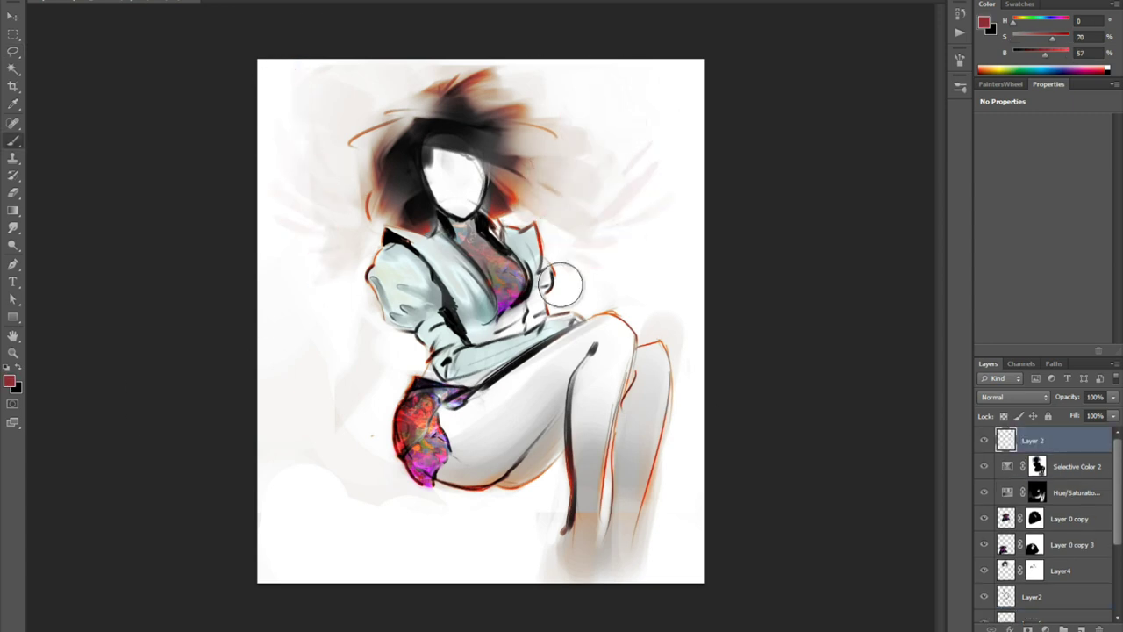